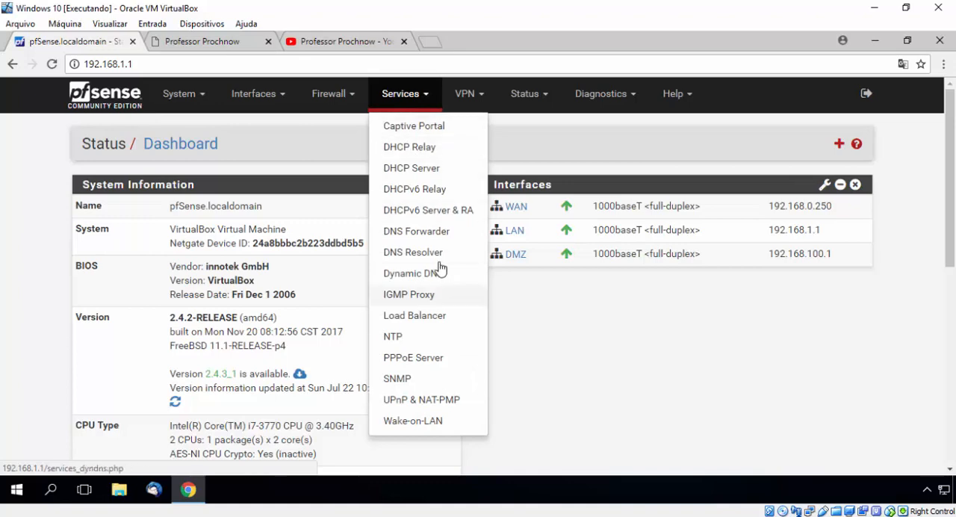
Check the enable options of the DNS Resolver and the DNS Forwarder, including the Forwarder's remaining settings
left_click(429, 253)
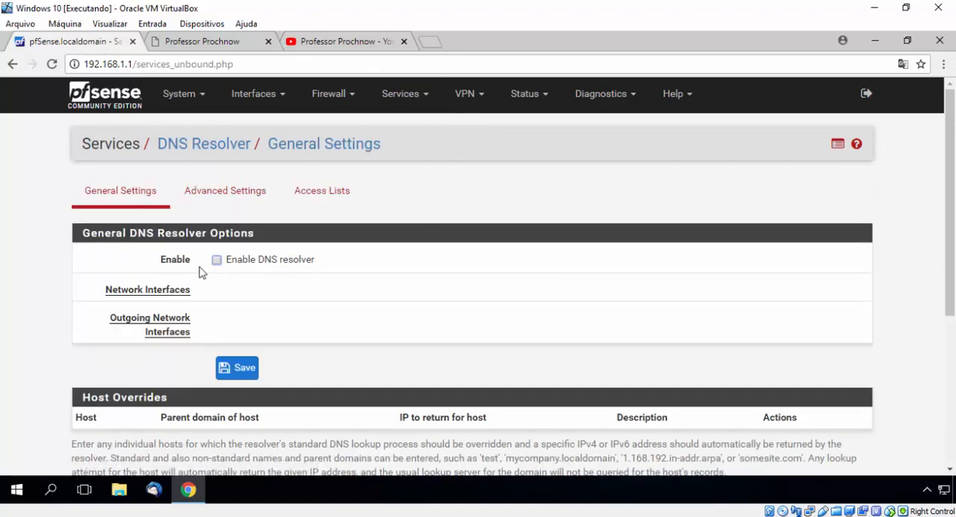
left_click(420, 103)
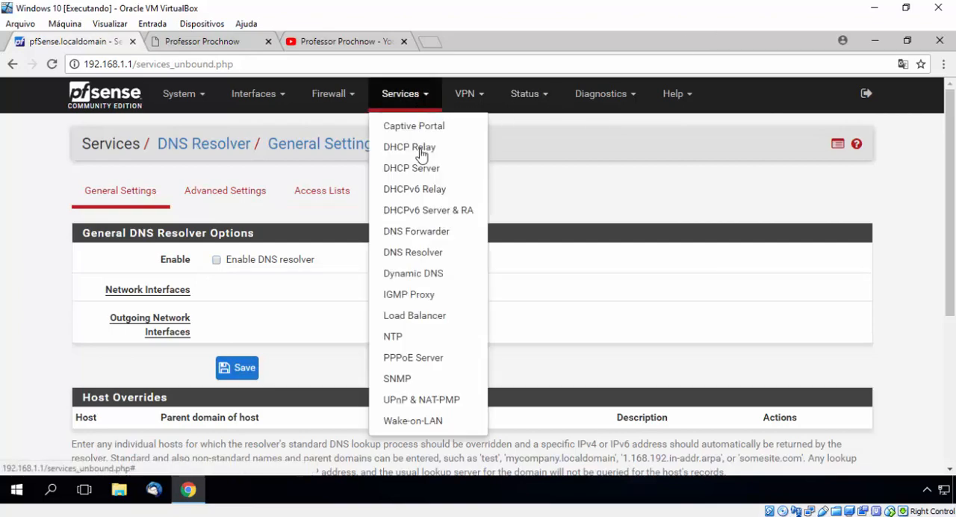
left_click(438, 233)
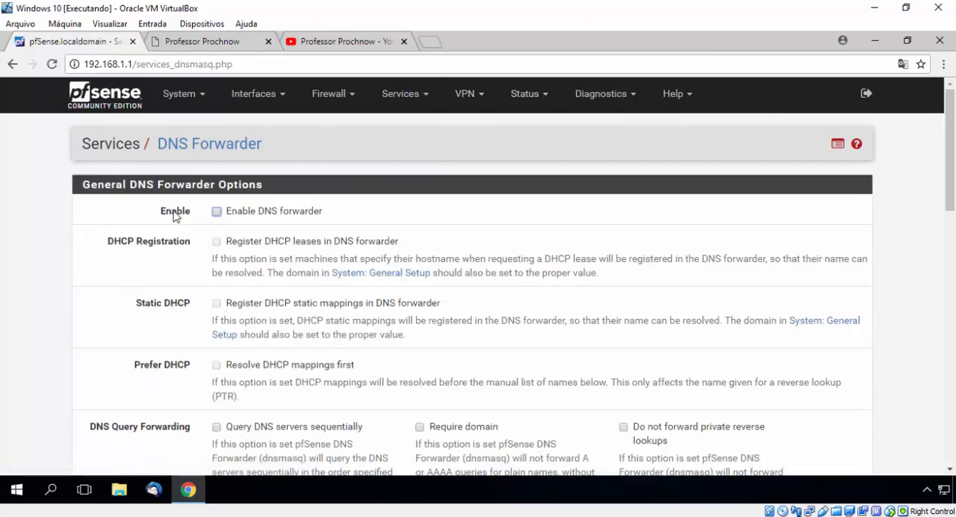
scroll(216, 216, "down", 2)
scroll(216, 224, "down", 5)
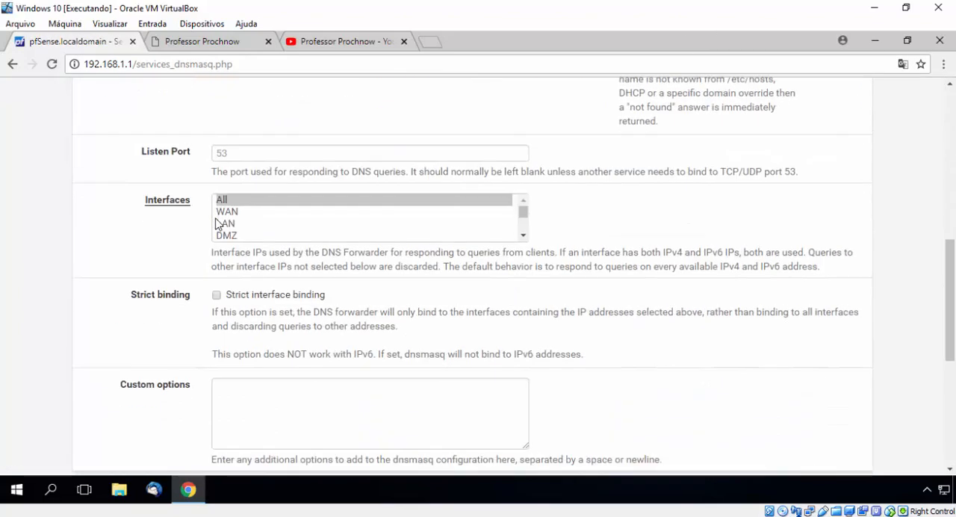
scroll(216, 224, "down", 2)
scroll(525, 195, "up", 5)
scroll(525, 195, "up", 2)
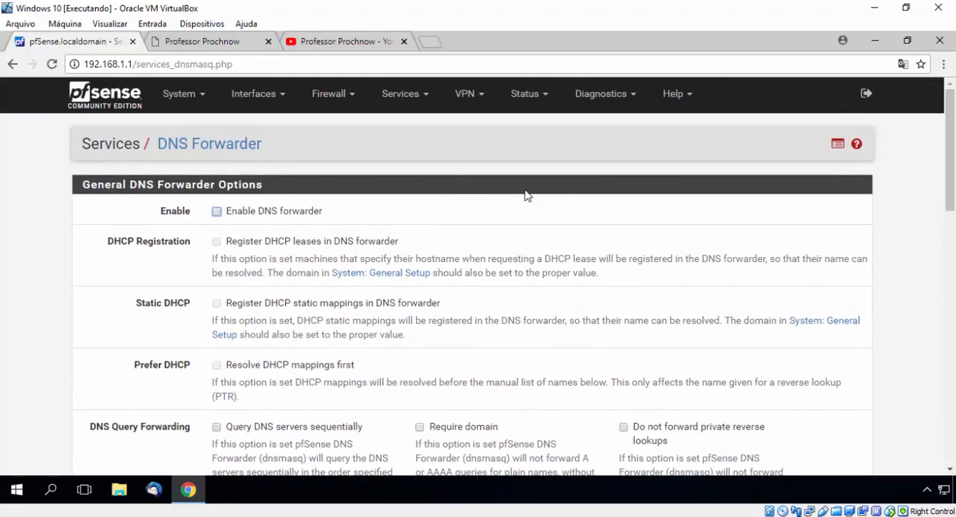
Return to the DNS Resolver's general settings and enable the DNS resolver
left_click(404, 96)
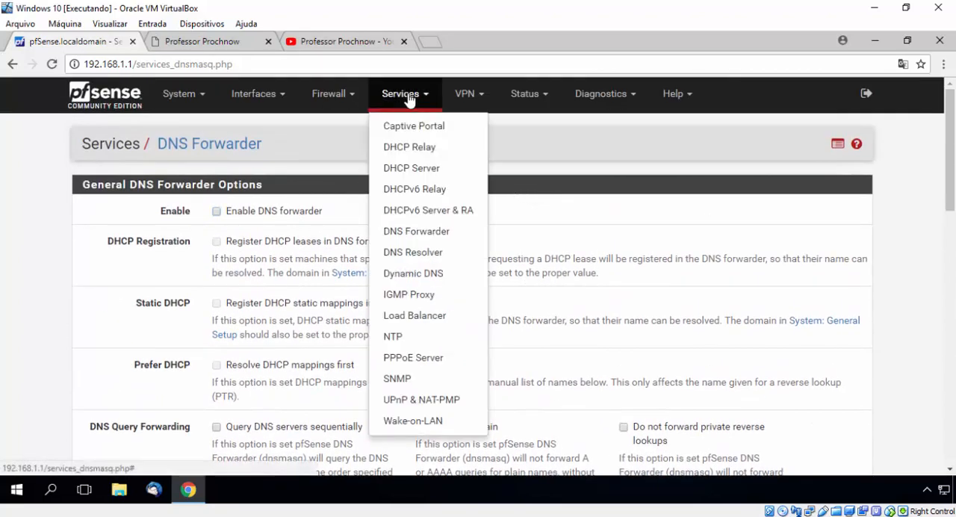
left_click(413, 253)
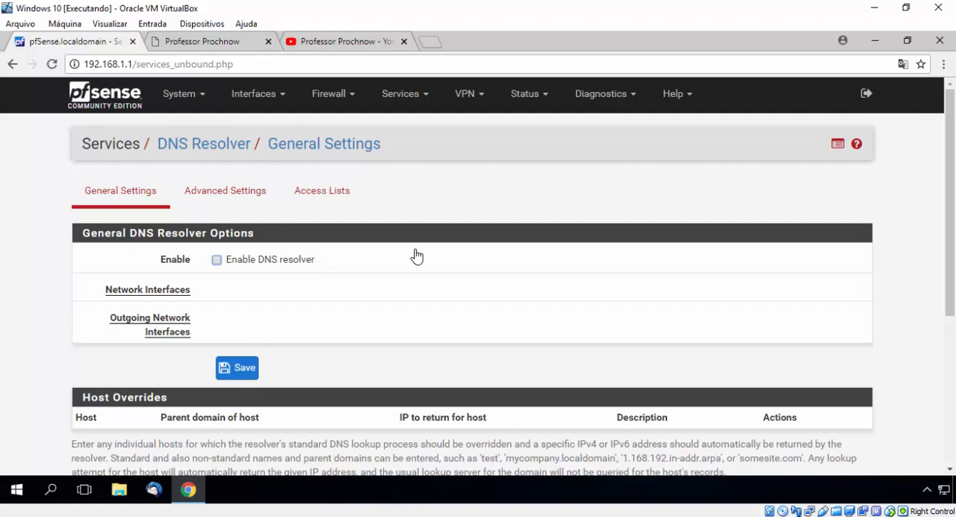
left_click(217, 261)
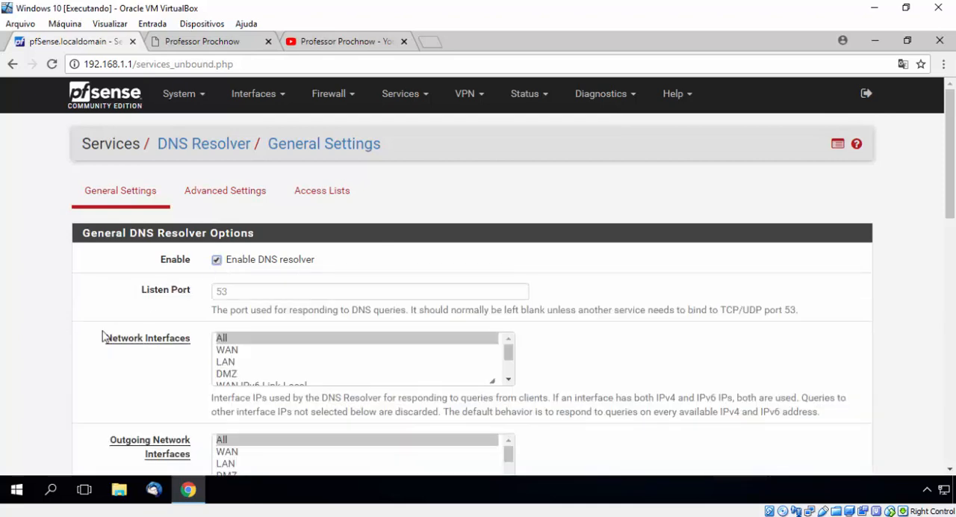
Select All for both the network interfaces and the outgoing network interfaces of the DNS resolver
scroll(127, 296, "down", 1)
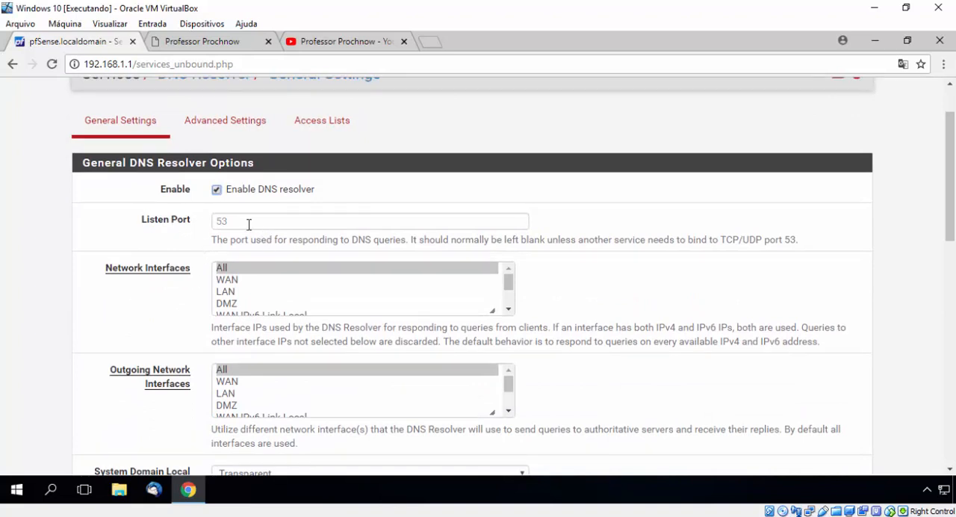
left_click(215, 220)
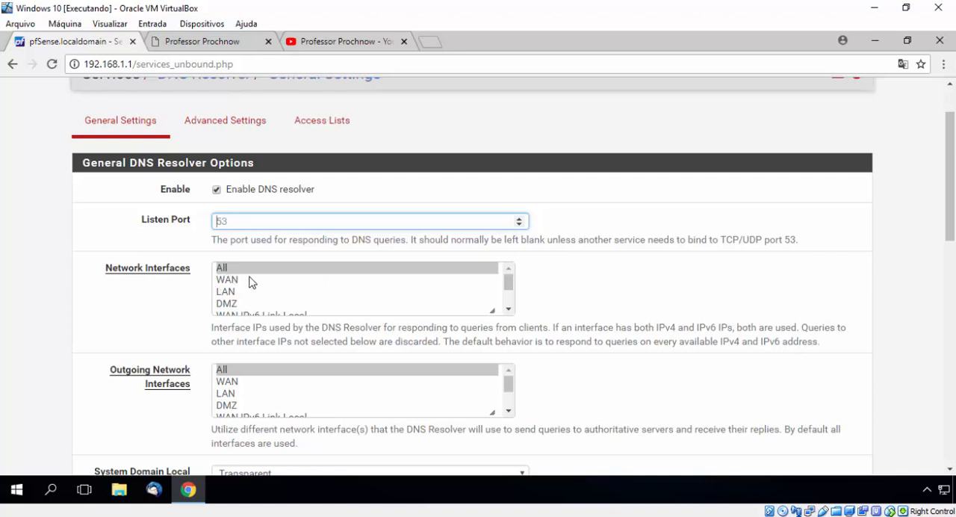
scroll(245, 283, "down", 1)
scroll(245, 283, "up", 1)
left_click(236, 294)
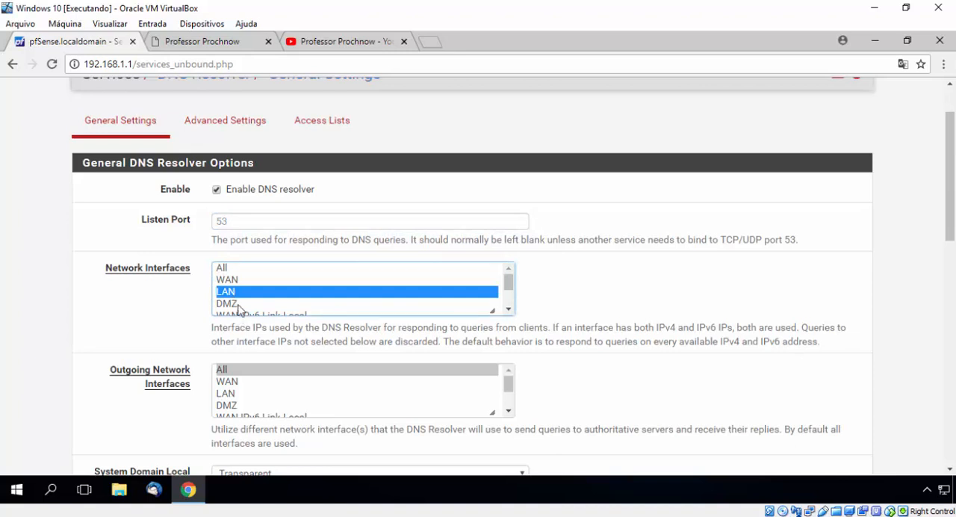
left_click(239, 304, "ctrl")
left_click(230, 272)
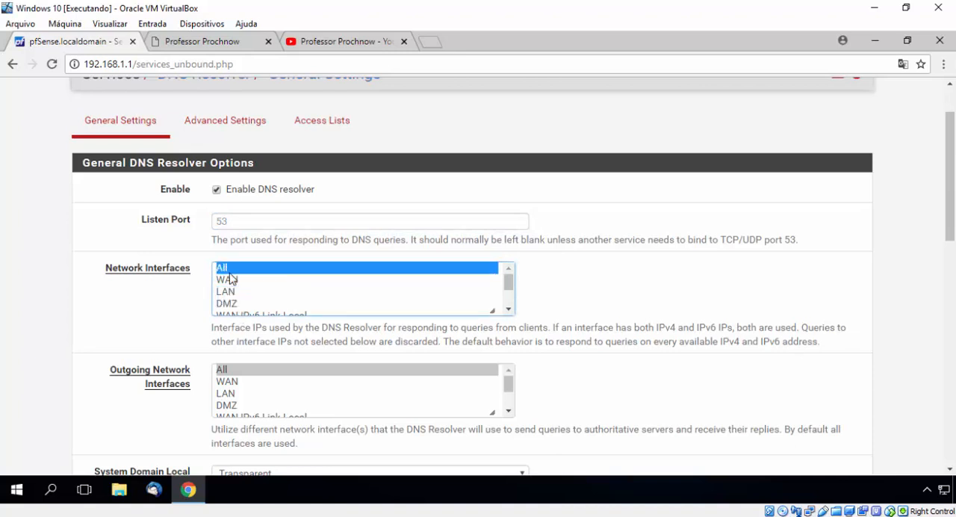
scroll(127, 309, "down", 1)
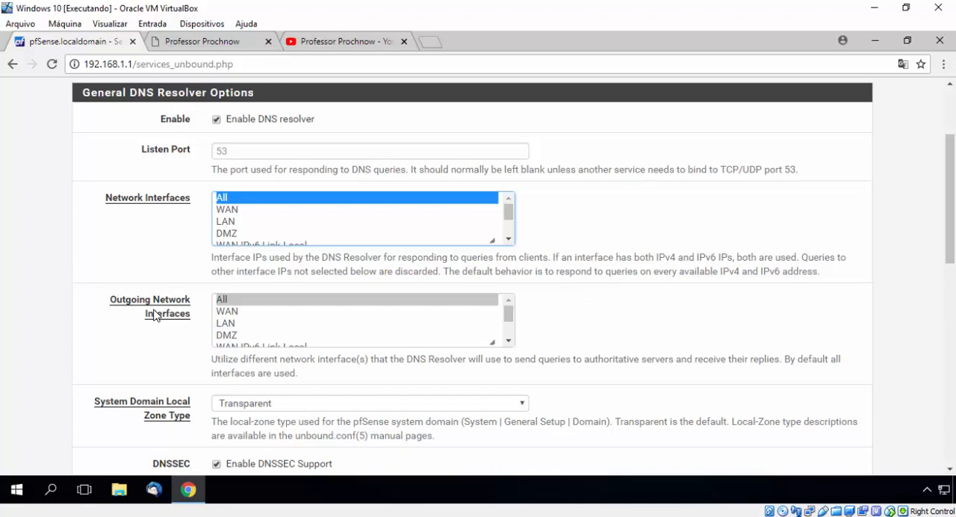
left_click(254, 300)
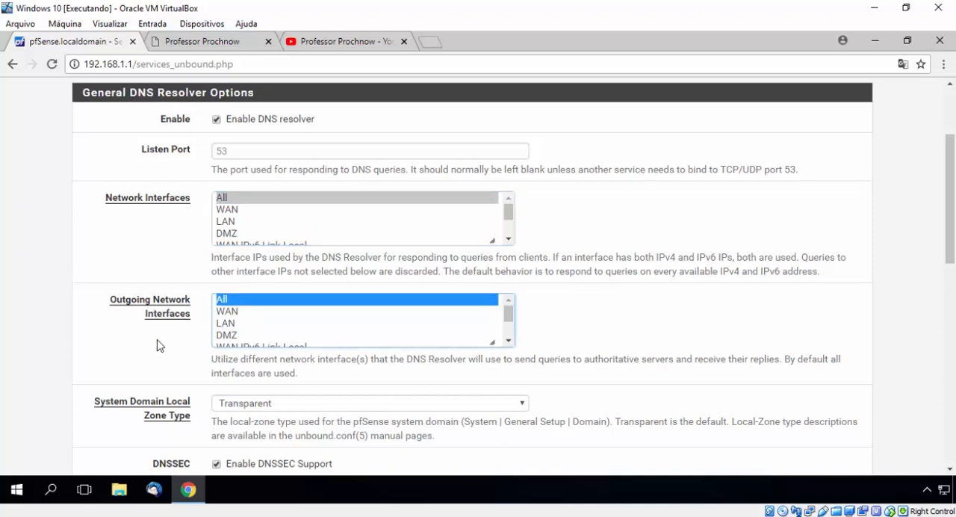
Look up the DNS servers in the system's General Setup in a separate tab, and return to the resolver's DNS Query Forwarding option
scroll(157, 345, "down", 2)
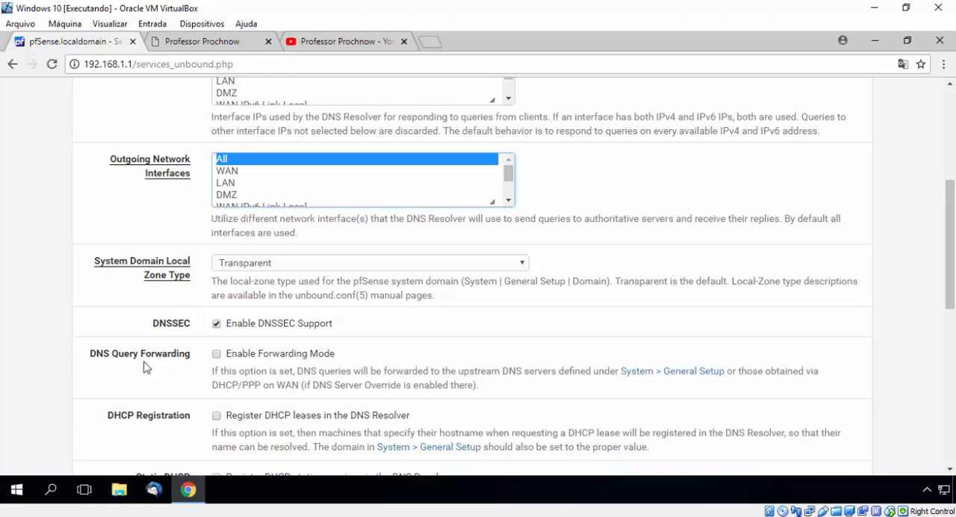
scroll(114, 149, "up", 4)
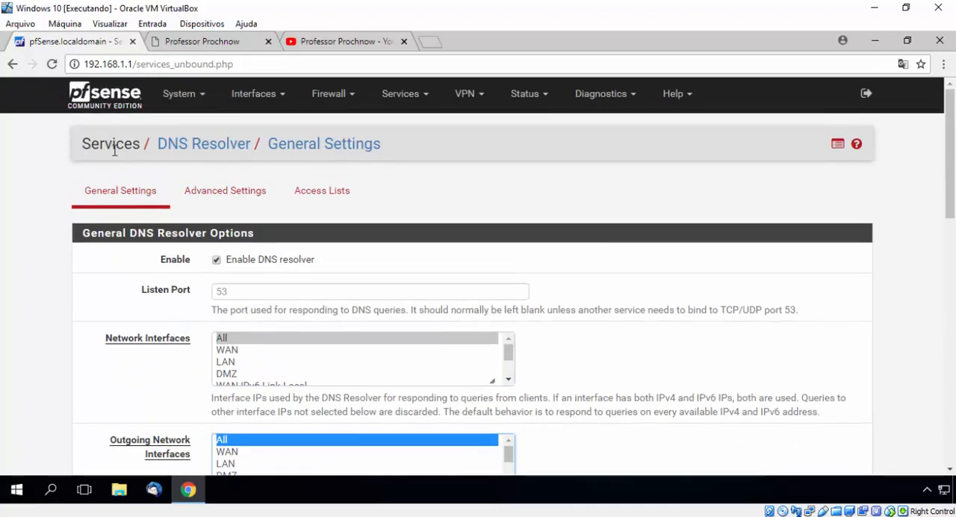
left_click(186, 95)
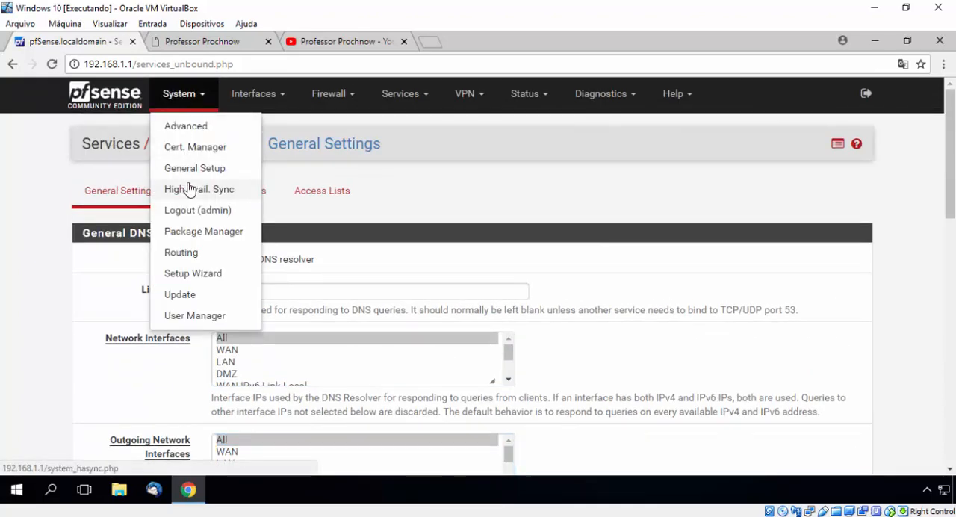
middle_click(193, 169)
left_click(215, 42)
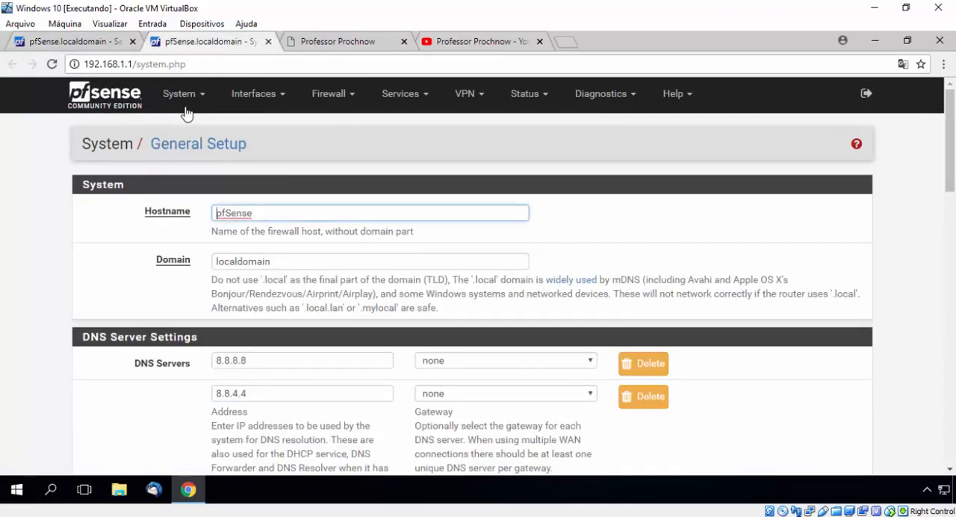
scroll(186, 113, "down", 3)
left_click(80, 44)
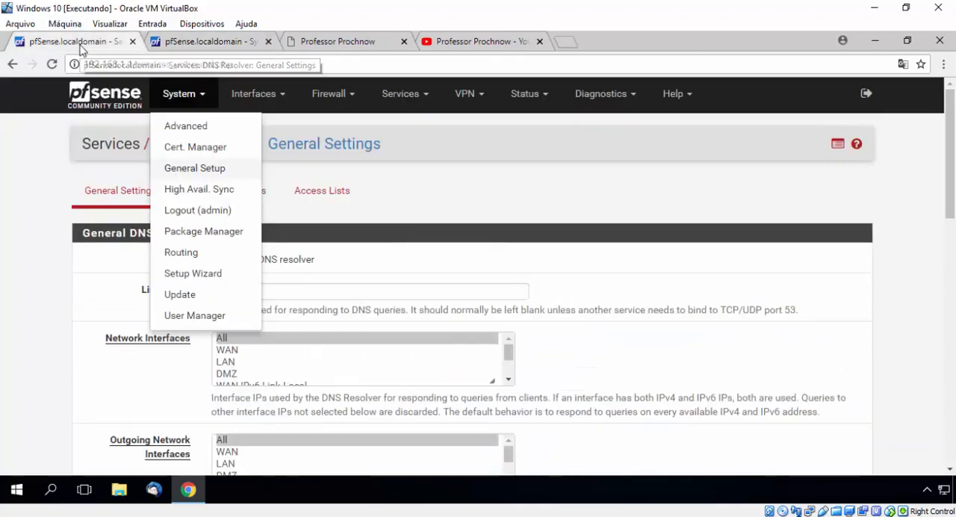
left_click(40, 397)
scroll(41, 398, "down", 4)
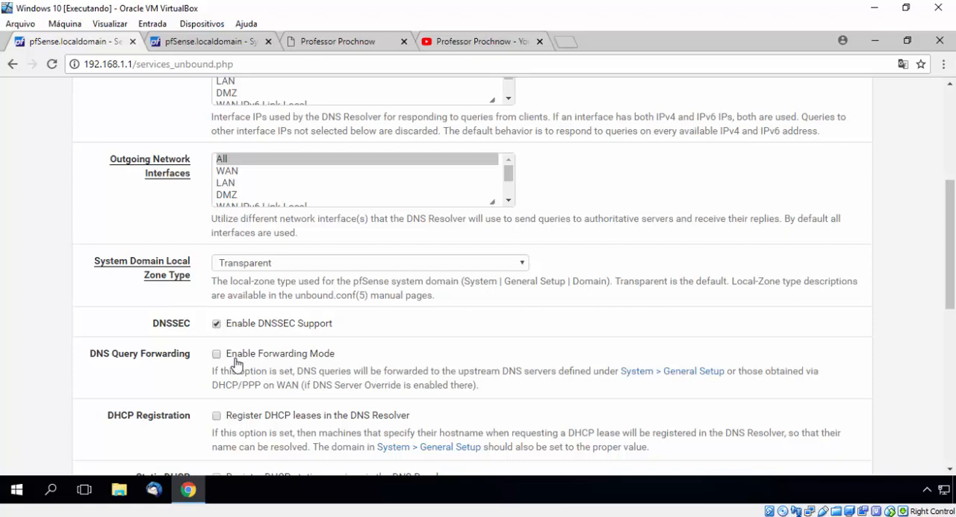
Add a new host override to the DNS resolver and set its host to srvpf
scroll(126, 275, "down", 2)
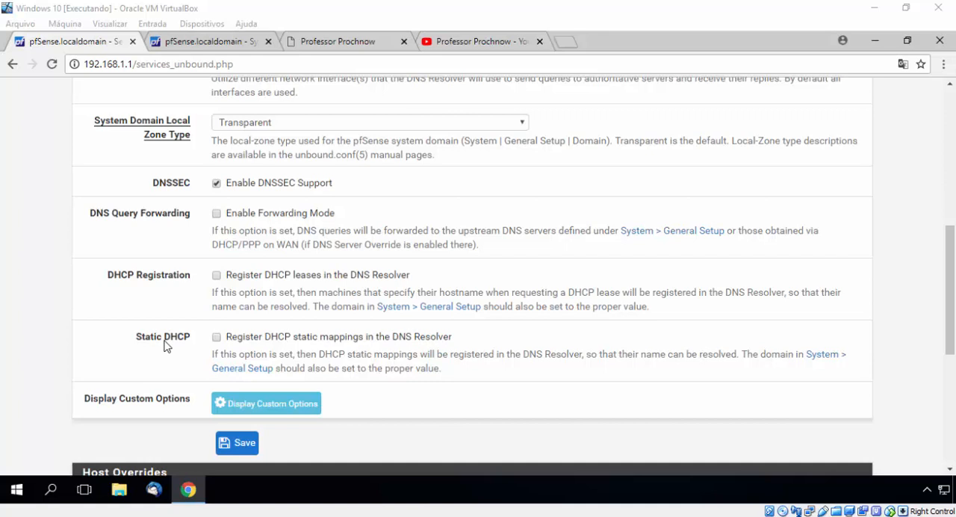
scroll(58, 369, "down", 3)
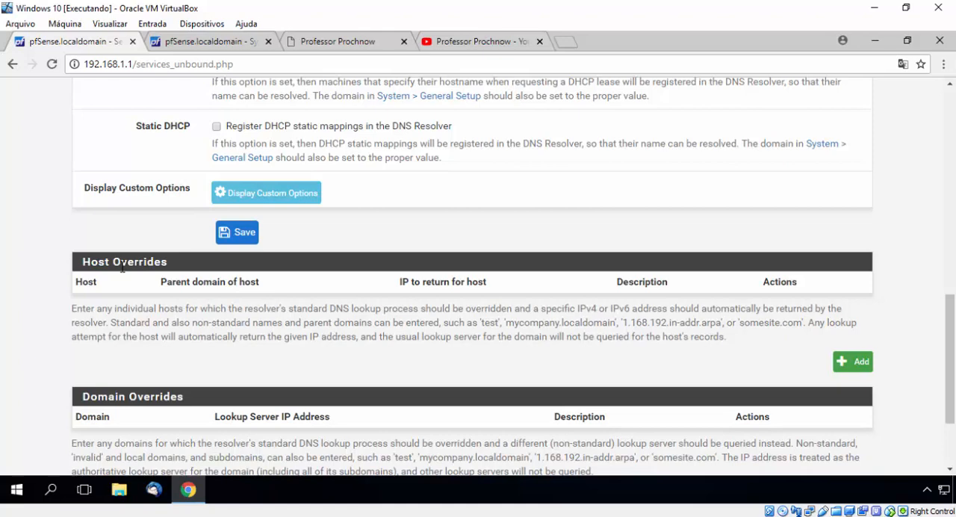
left_click(860, 361)
left_click(338, 208)
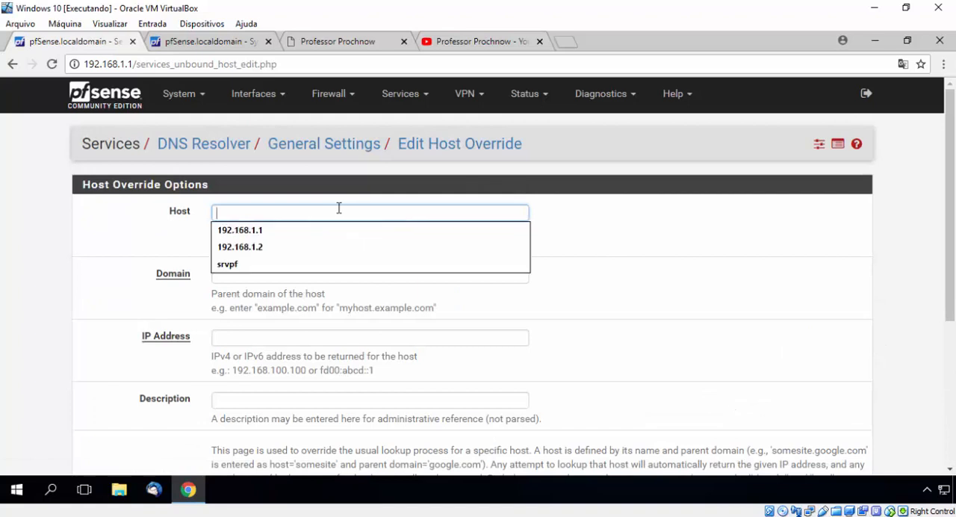
left_click(240, 265)
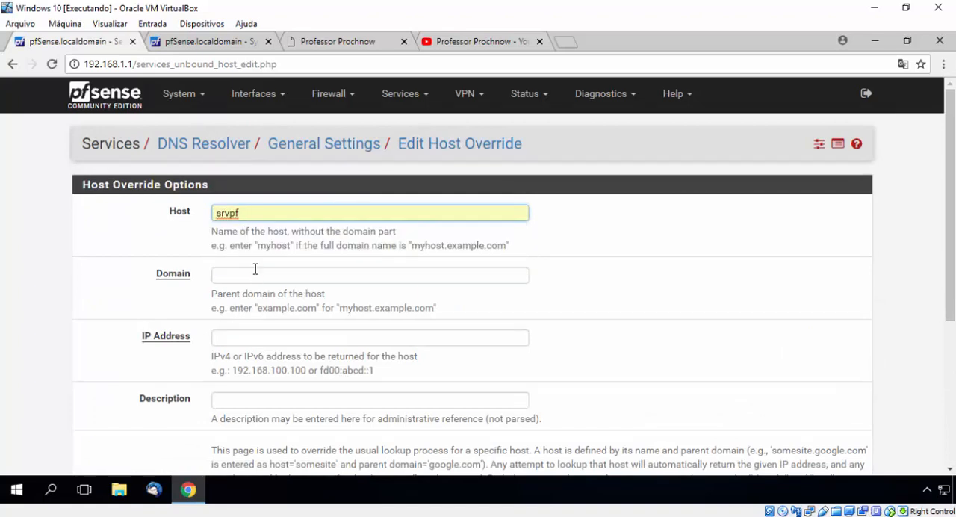
Set the parent domain of the host override to localdomain
left_click(268, 273)
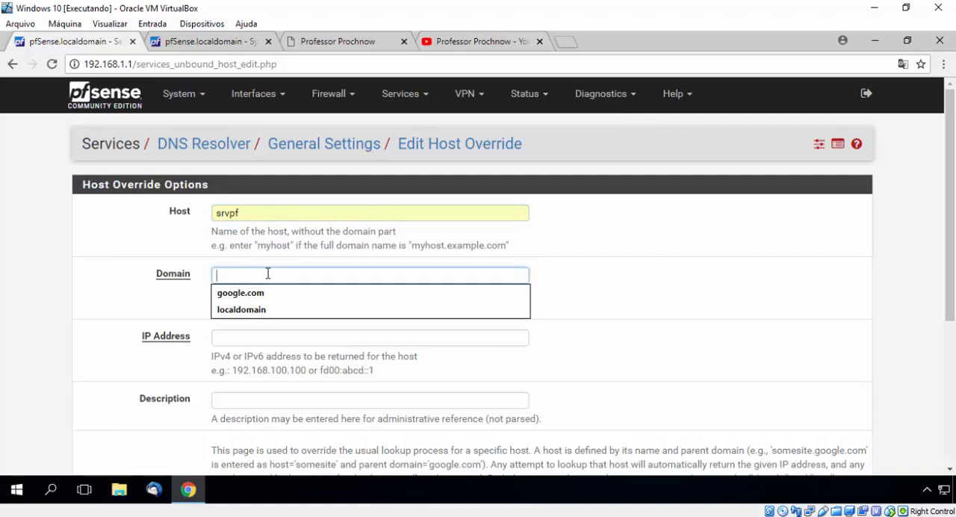
type("l")
key("Down")
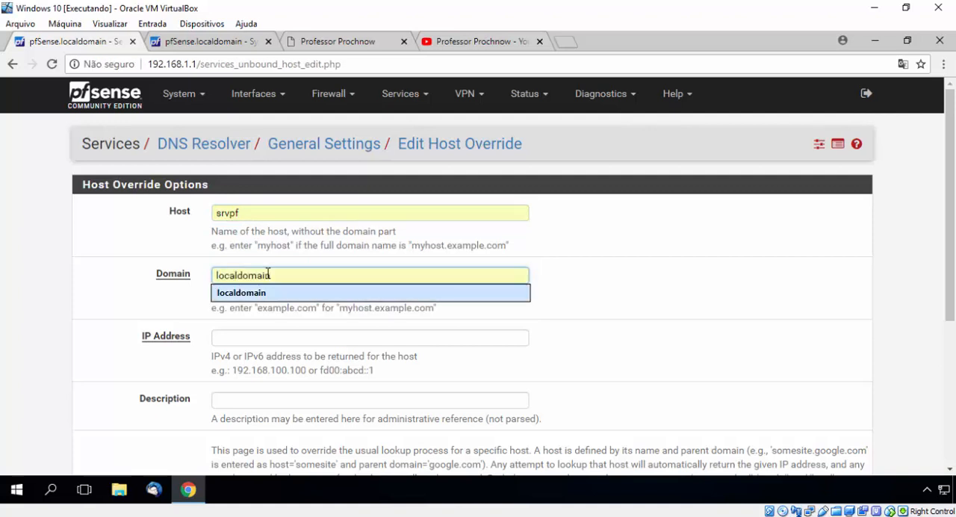
left_click(185, 300)
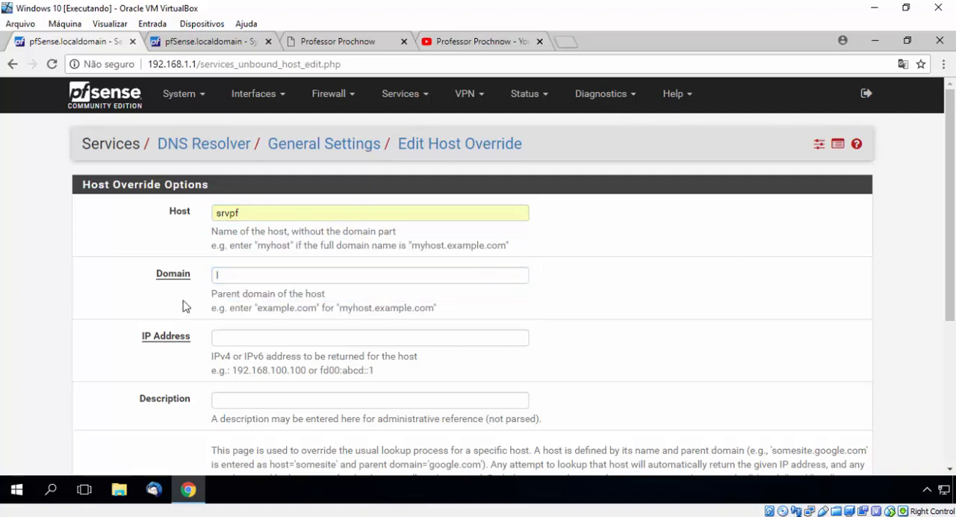
left_click(249, 271)
left_click(252, 296)
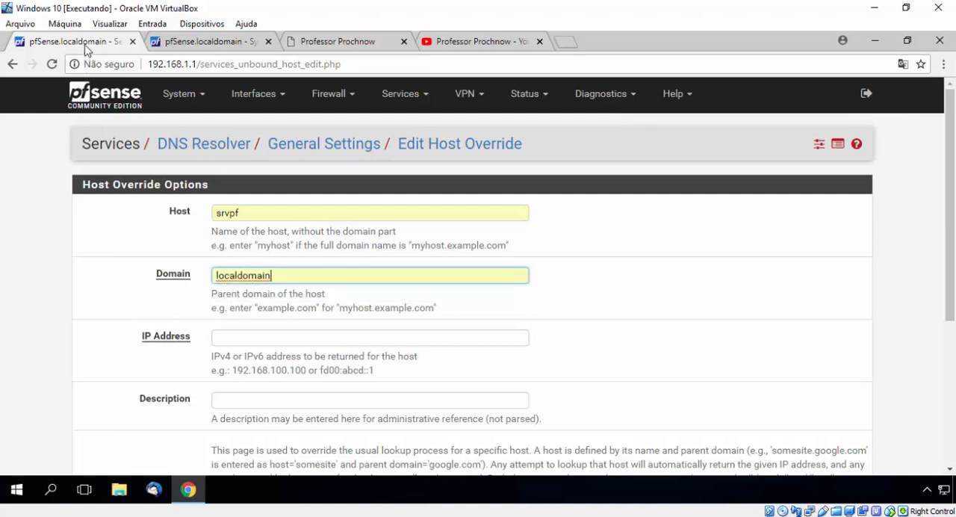
Enter 192.168.1.1 as the IP address returned for the srvpf host override
left_click(262, 340)
type("192.")
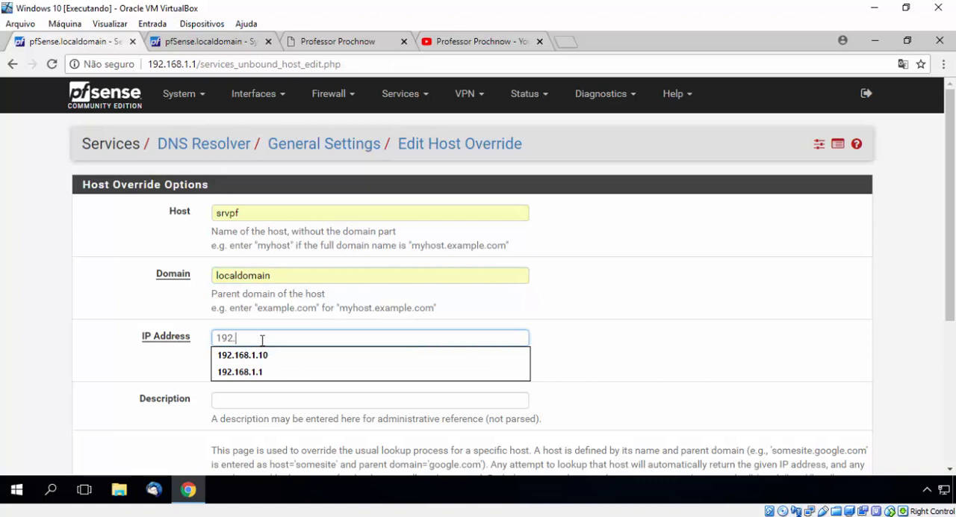
type("168.1.1")
left_click(164, 295)
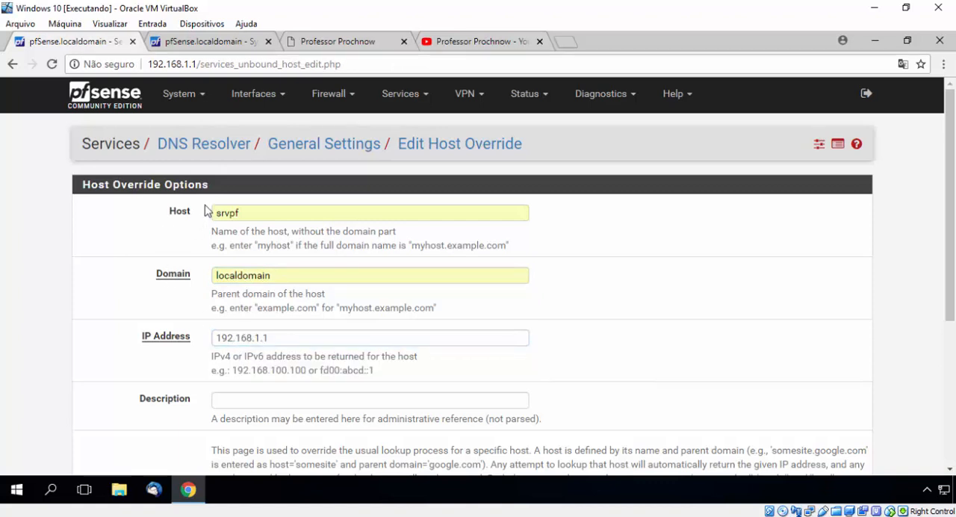
left_click_drag(213, 213, 254, 216)
left_click(239, 219)
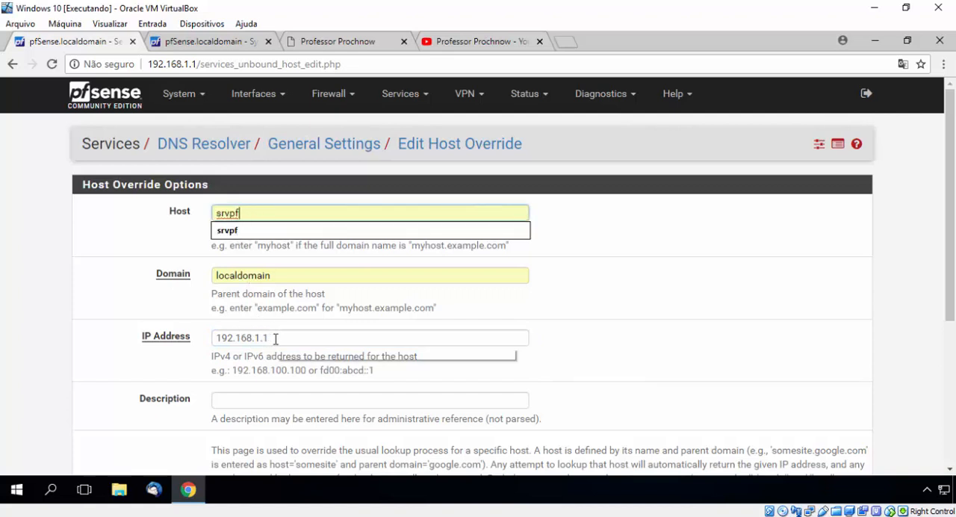
left_click_drag(275, 338, 216, 335)
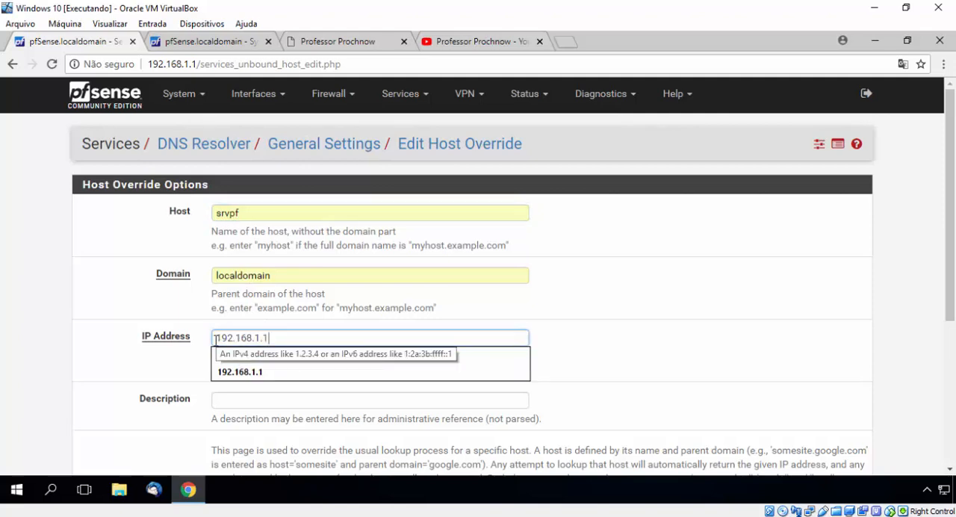
left_click(94, 318)
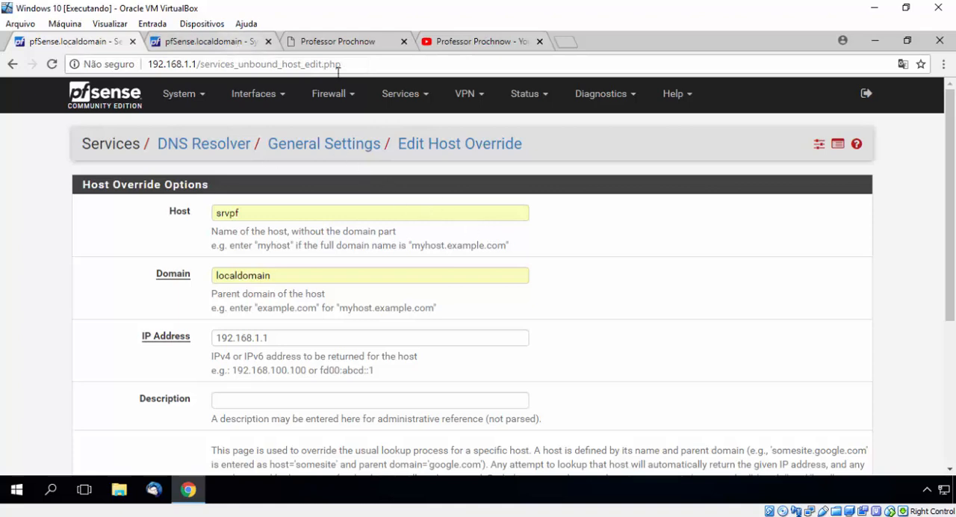
Try to open pfsense.localdomain in a new browser tab to test name resolution, and retry the address once
left_click(566, 42)
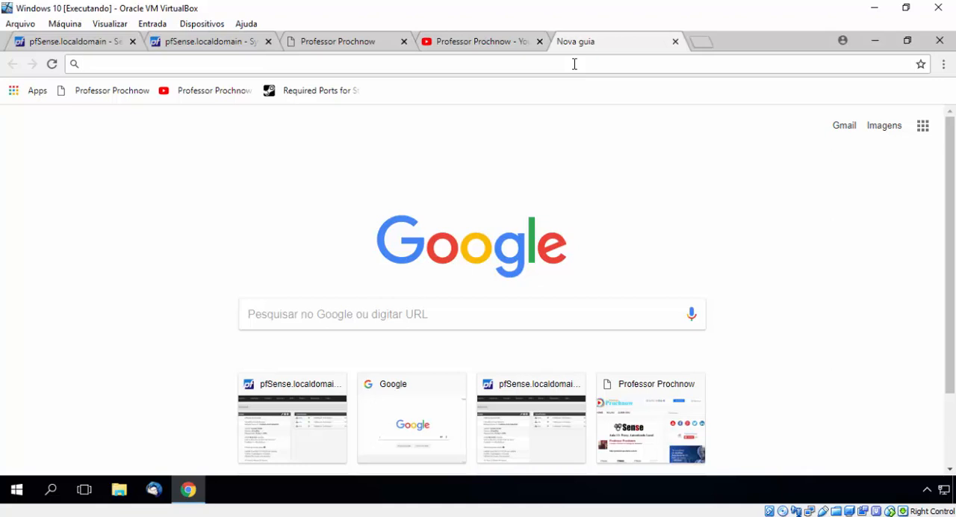
type("pfS")
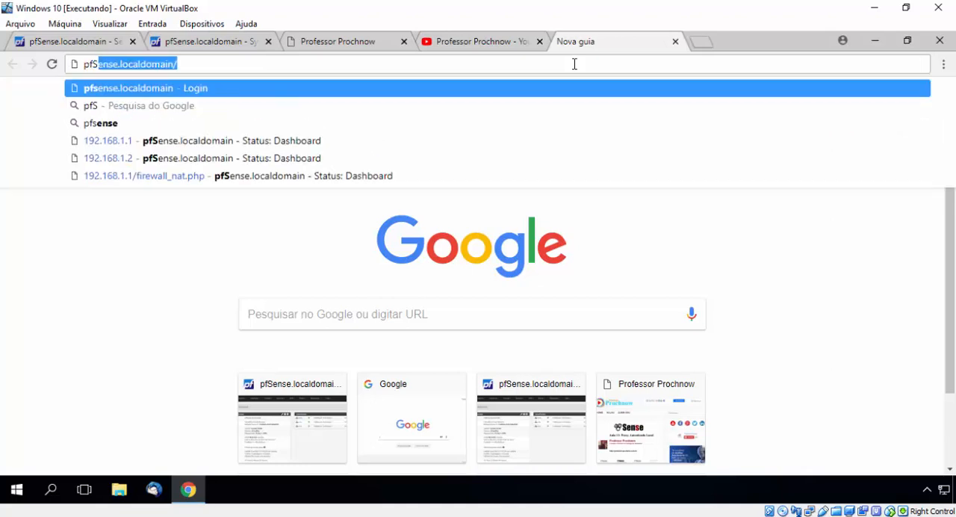
key("Right")
key("Return")
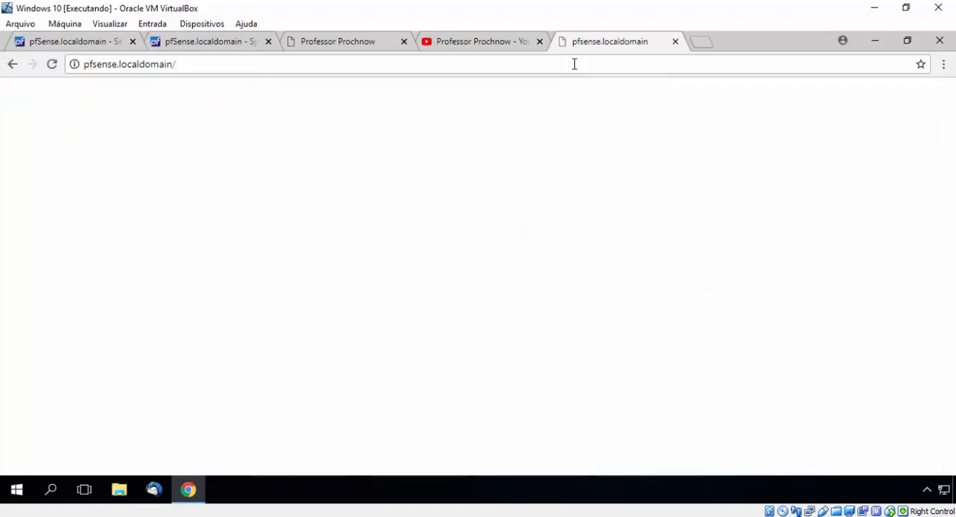
left_click(574, 63)
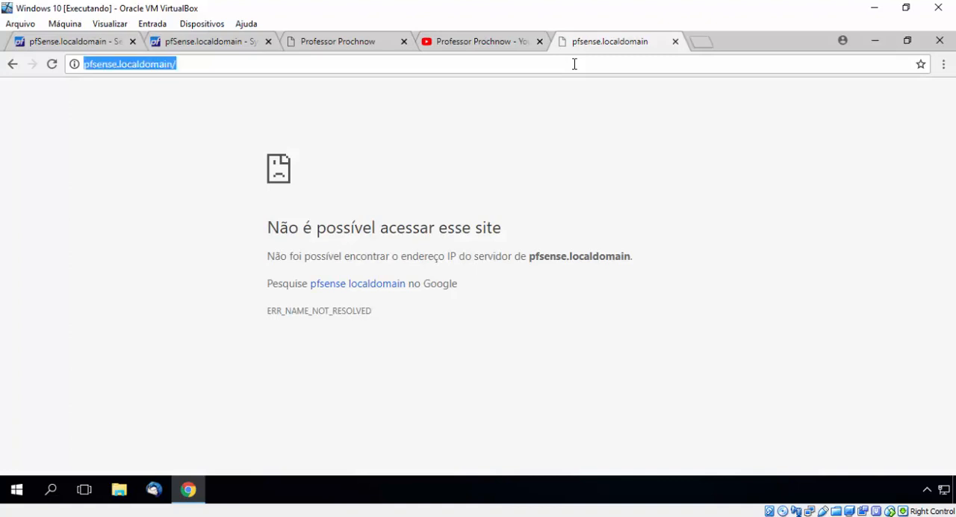
key("Return")
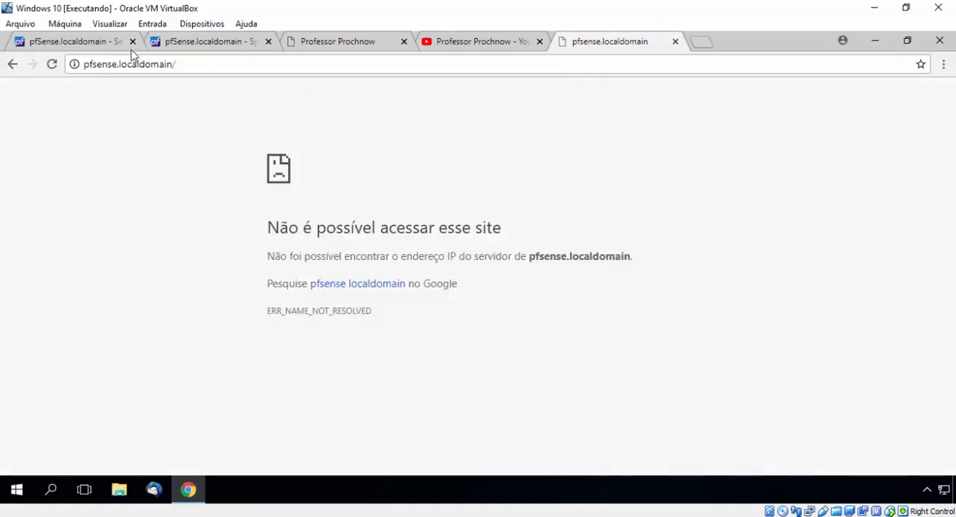
Return to the srvpf host override, save it, and apply the DNS resolver configuration changes
left_click(93, 48)
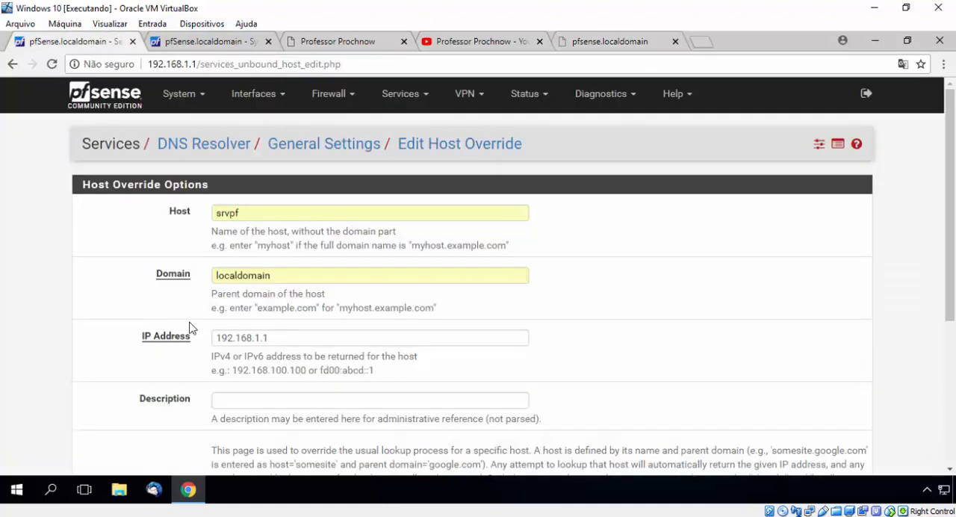
scroll(191, 327, "down", 3)
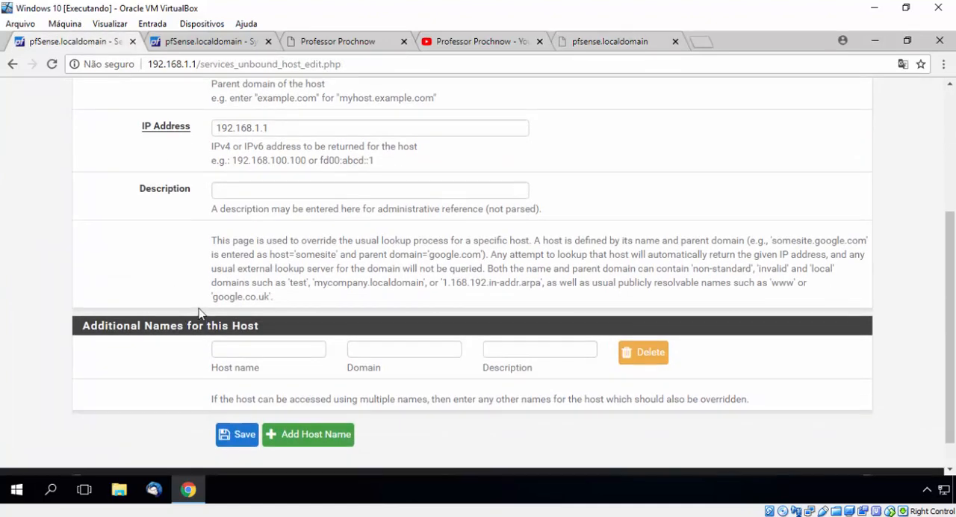
scroll(199, 312, "up", 3)
scroll(199, 314, "down", 5)
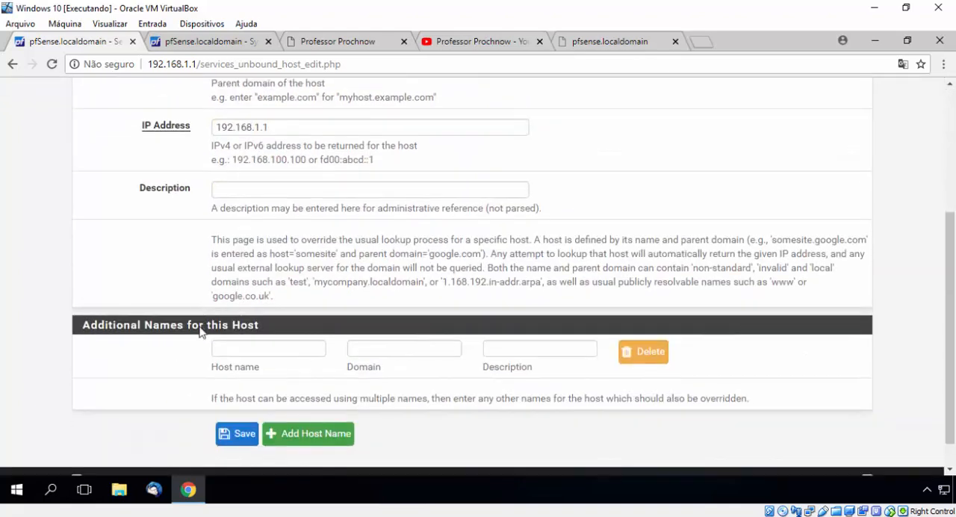
left_click(224, 433)
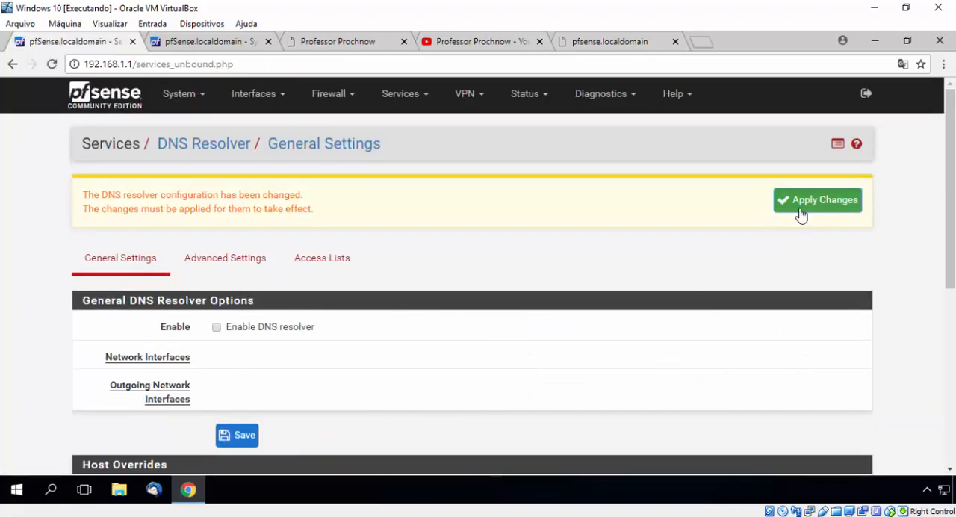
left_click(800, 210)
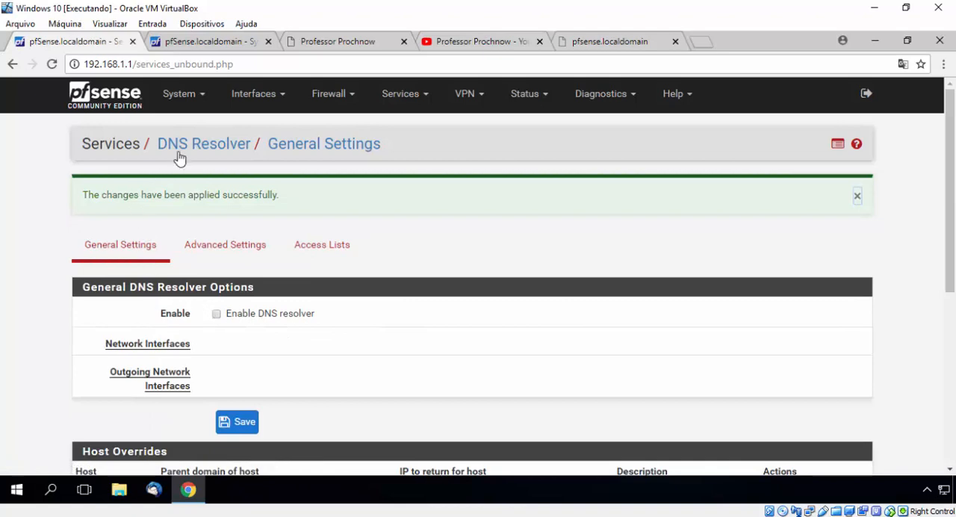
Enable the DNS resolver with registration of DHCP leases and DHCP static mappings, and save and apply the settings
left_click(216, 315)
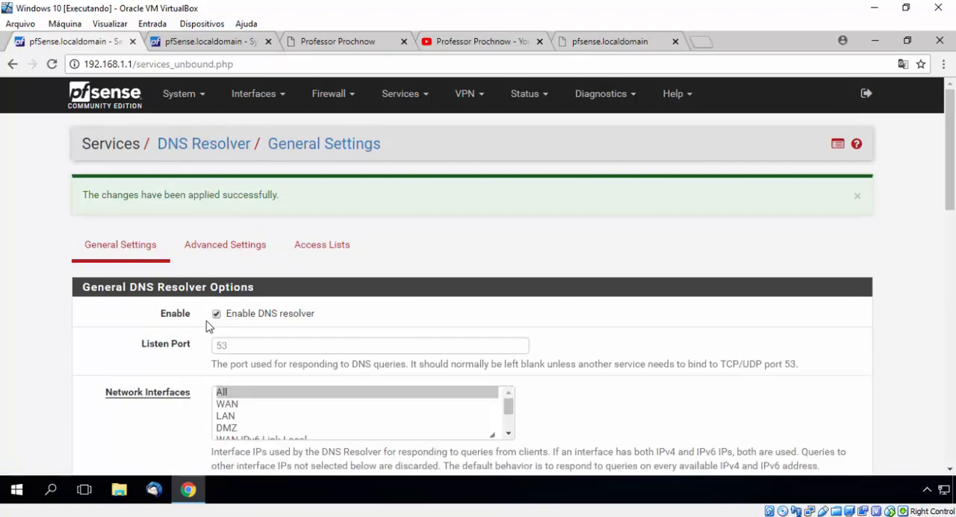
scroll(196, 334, "down", 7)
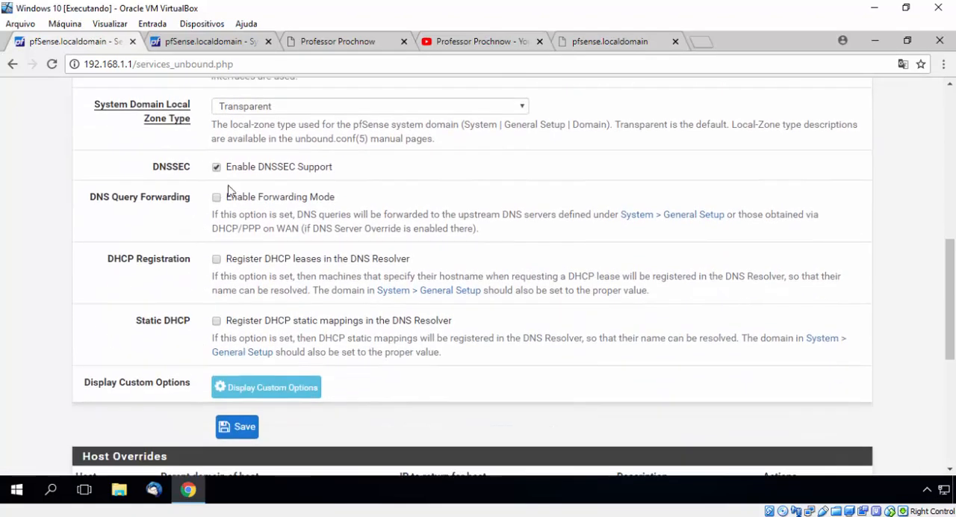
left_click(217, 259)
left_click(216, 321)
scroll(221, 328, "down", 2)
left_click(226, 295)
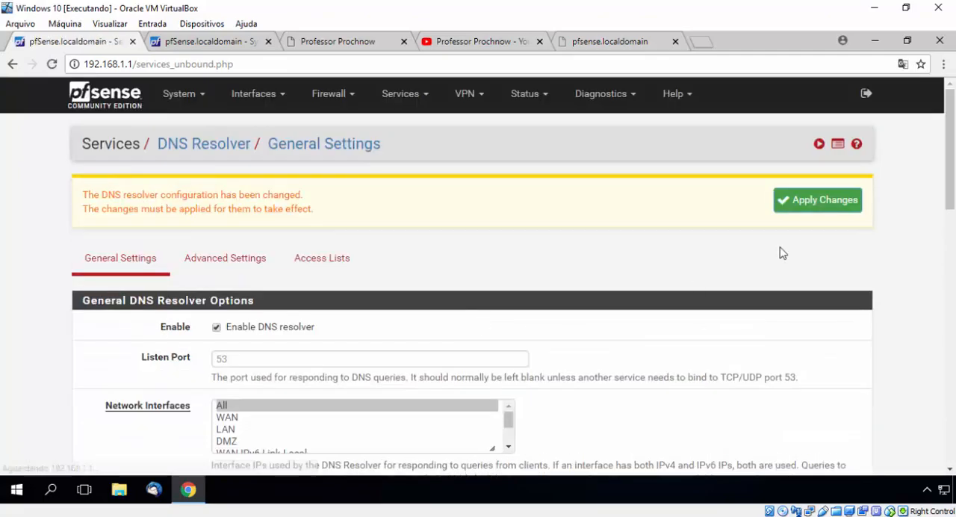
left_click(839, 210)
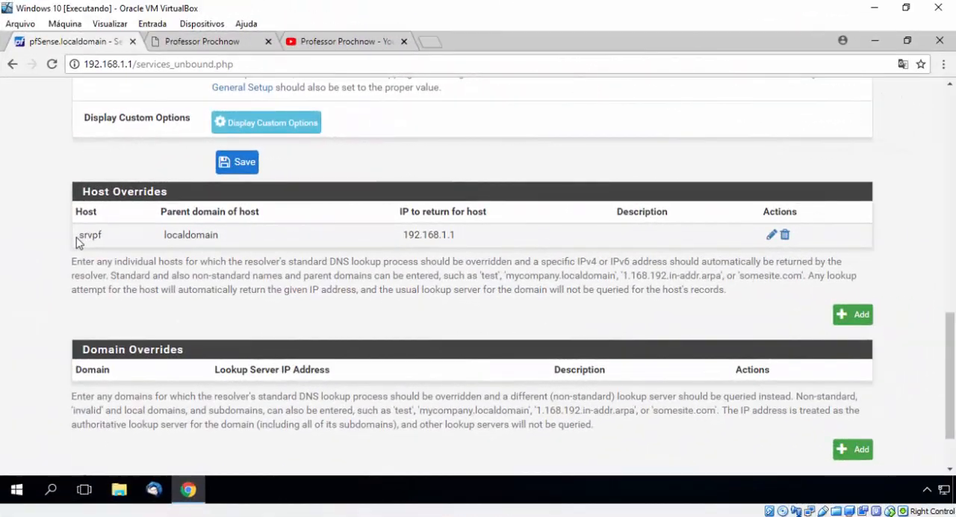
Open a Windows command prompt and ping pfSense.localdomain to test the name resolution
scroll(80, 250, "up", 1)
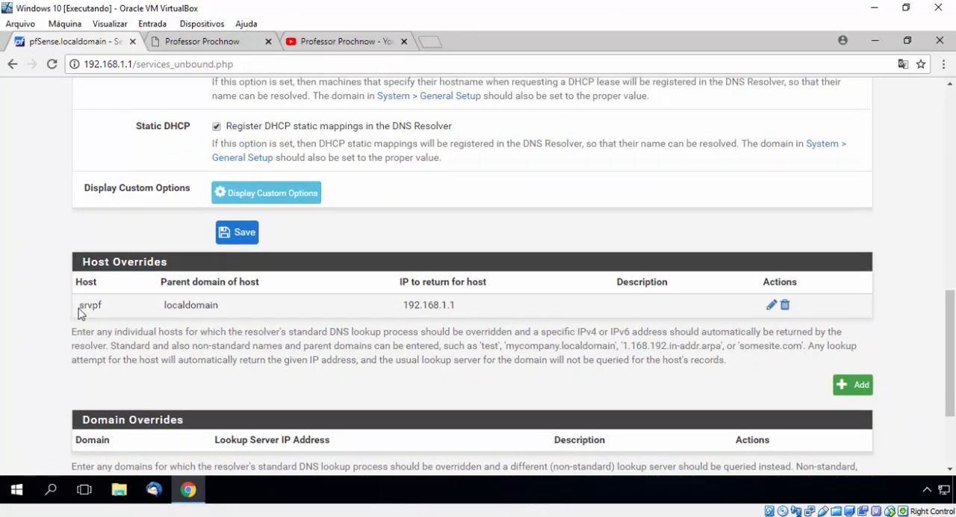
key("super+r")
key("Return")
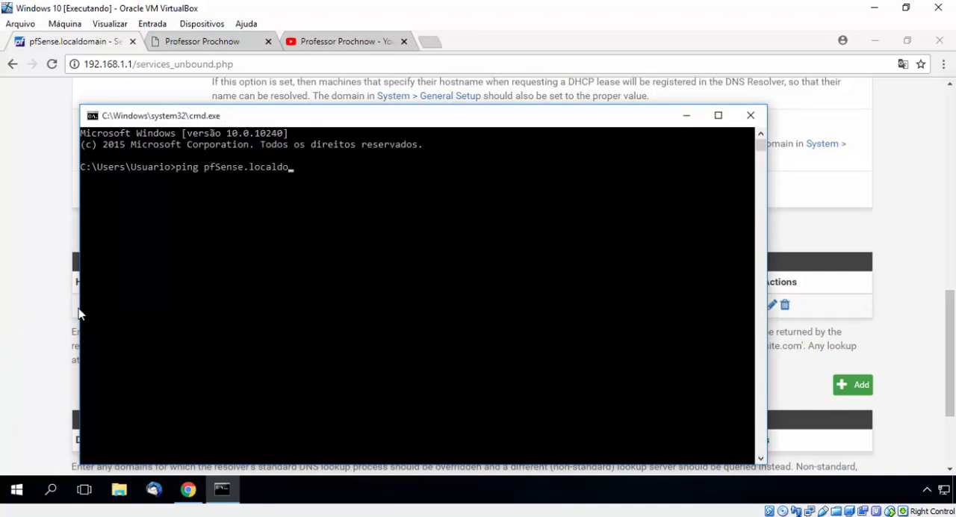
key("Return")
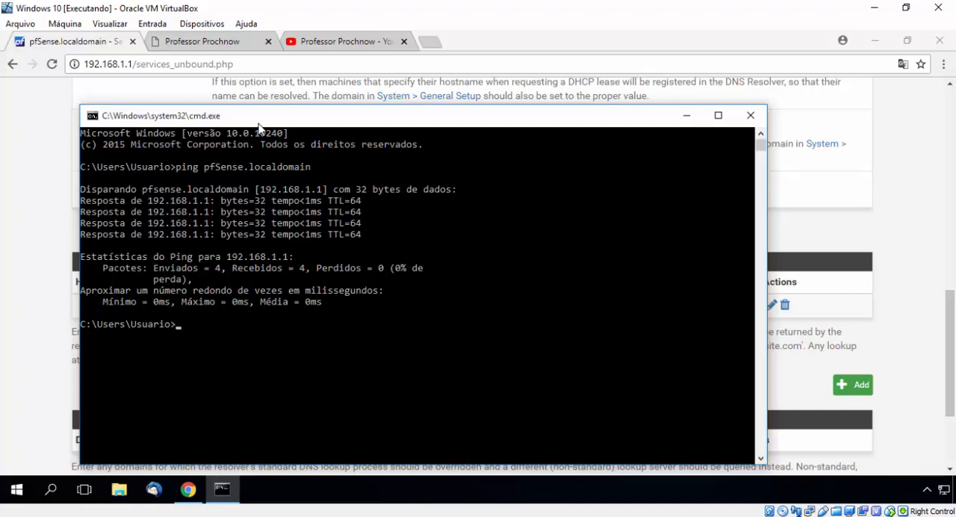
Move the command prompt aside to uncover the host overrides list and ping srvpf.localdomain
left_click_drag(258, 123, 475, 69)
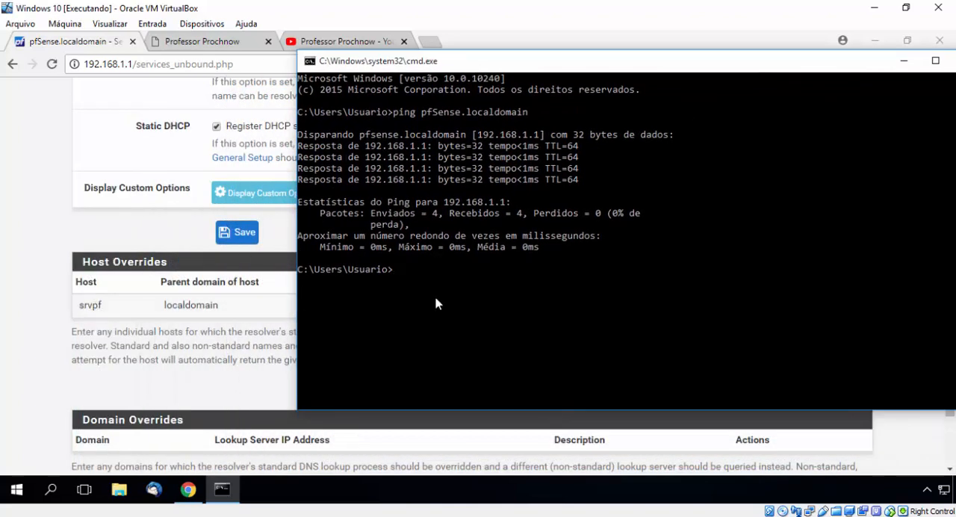
type("ng srvpf.local")
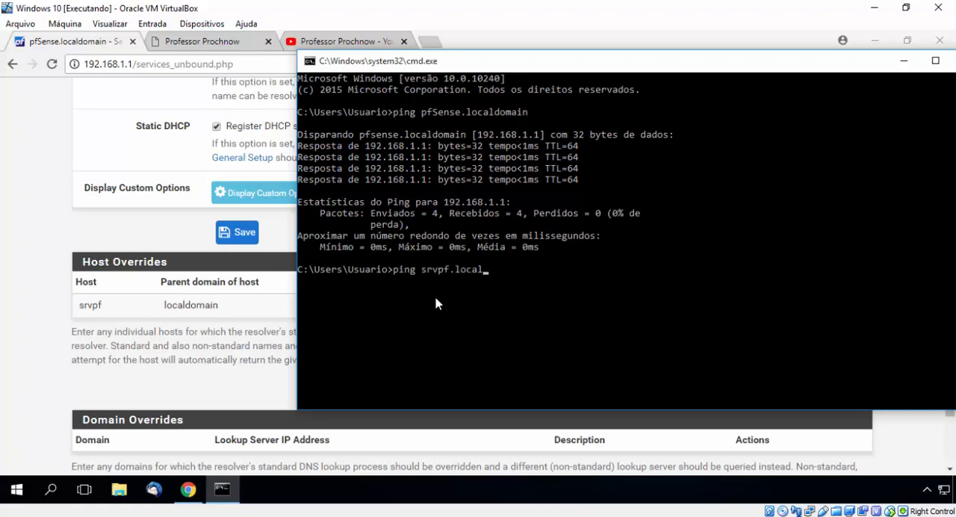
type("domain")
key("Return")
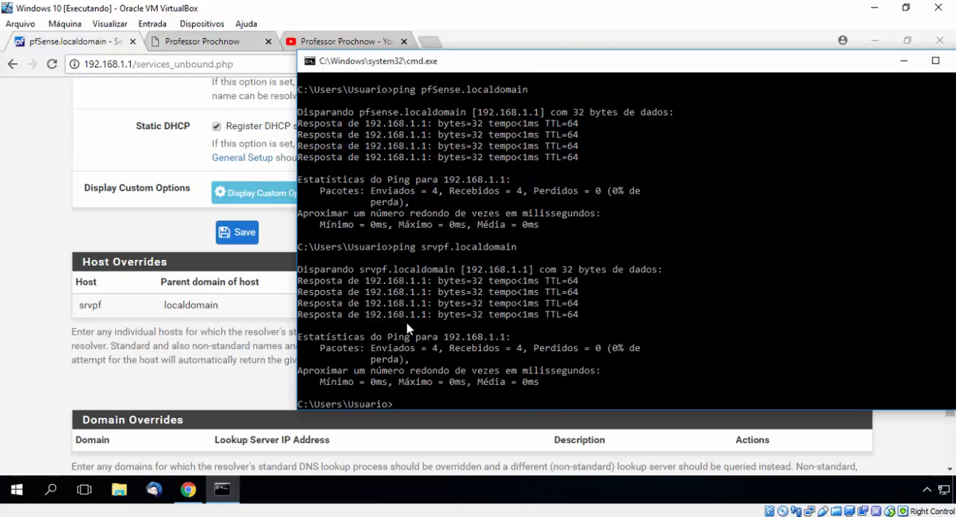
Switch back to the browser and load pfsense.localdomain in a new tab
left_click(43, 363)
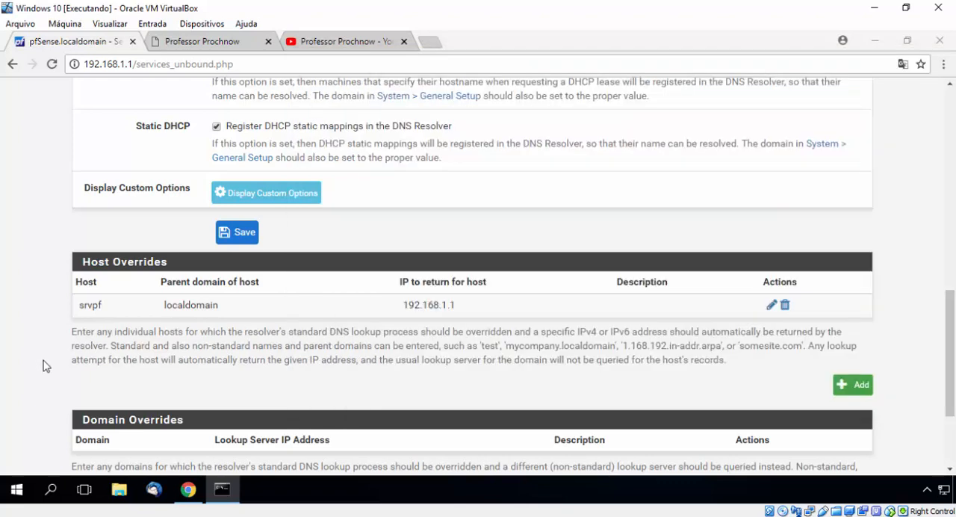
left_click(430, 46)
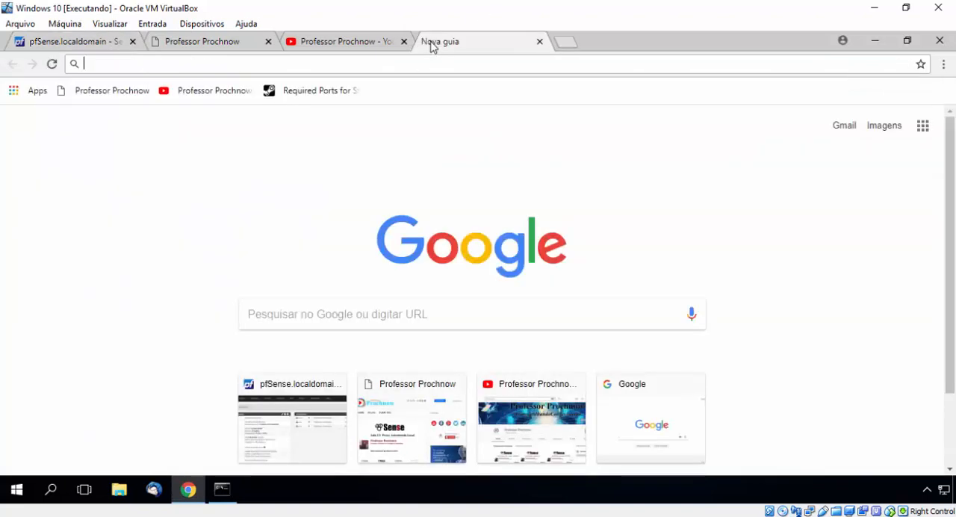
type("pfsense.localdomain/")
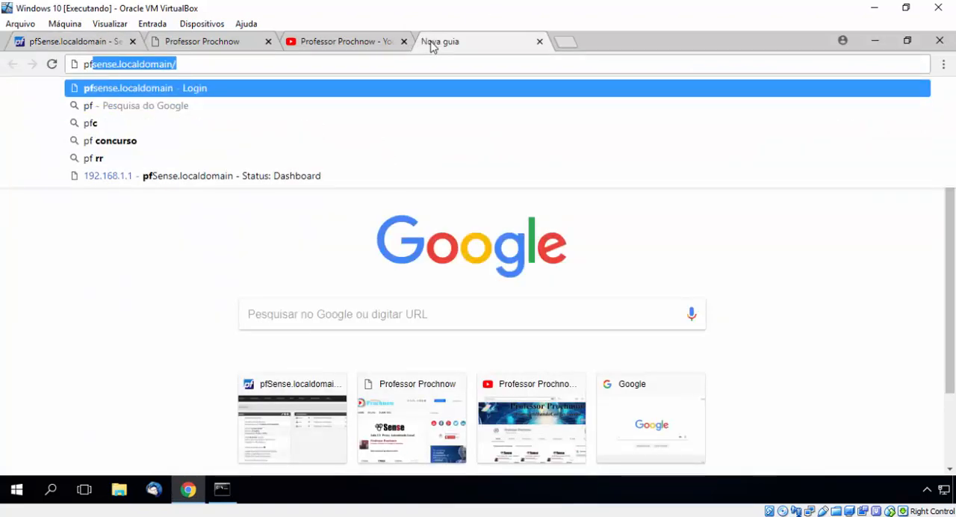
key("Right")
key("Return")
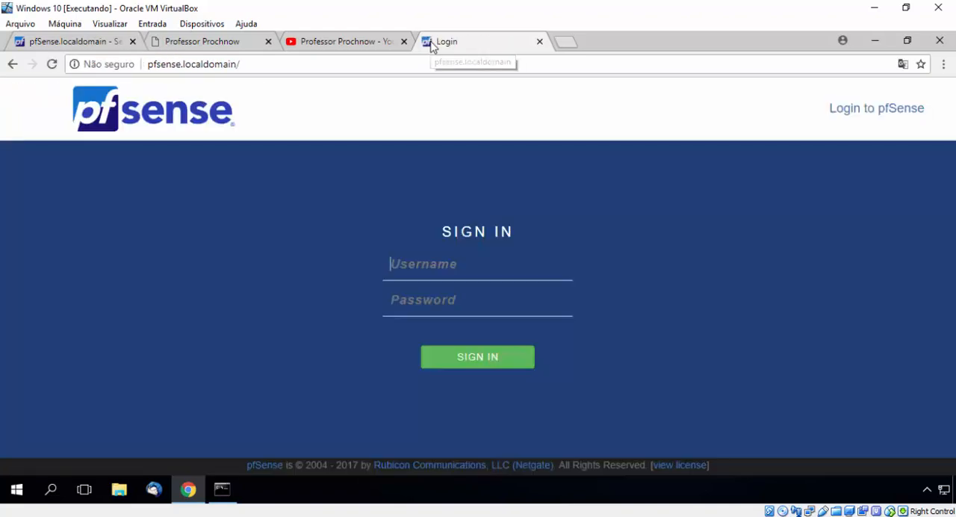
Load srvpf.localdomain in another new browser tab to test the host override
left_click(565, 43)
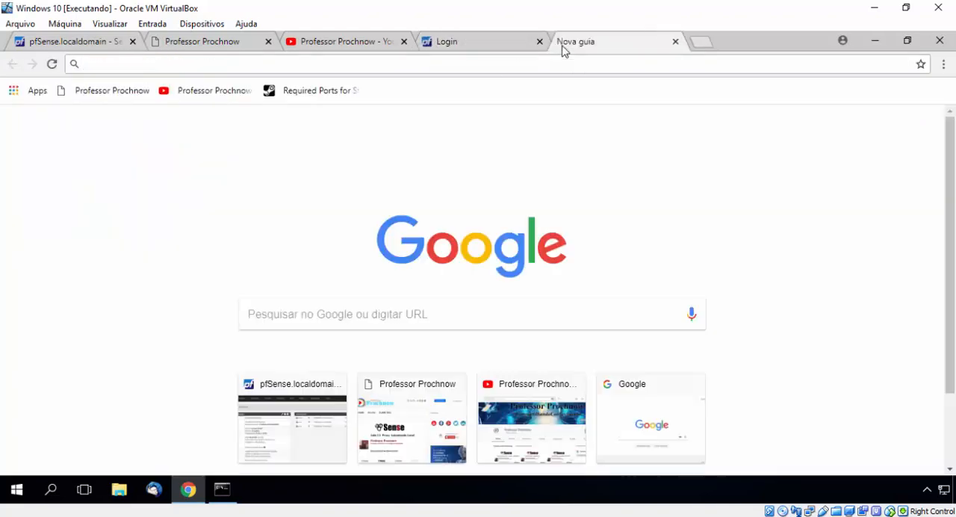
type("p")
key("BackSpace")
key("BackSpace")
type("srvpf.localdomain/")
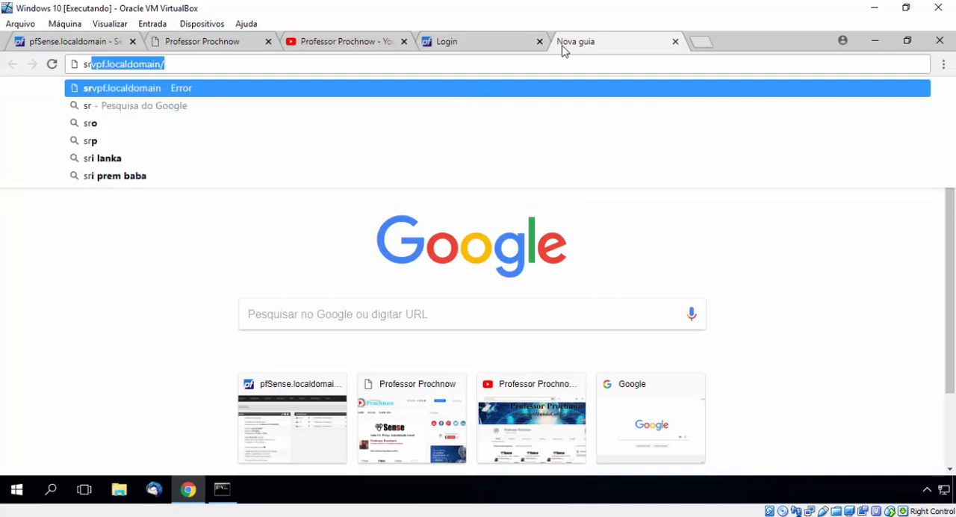
key("Right")
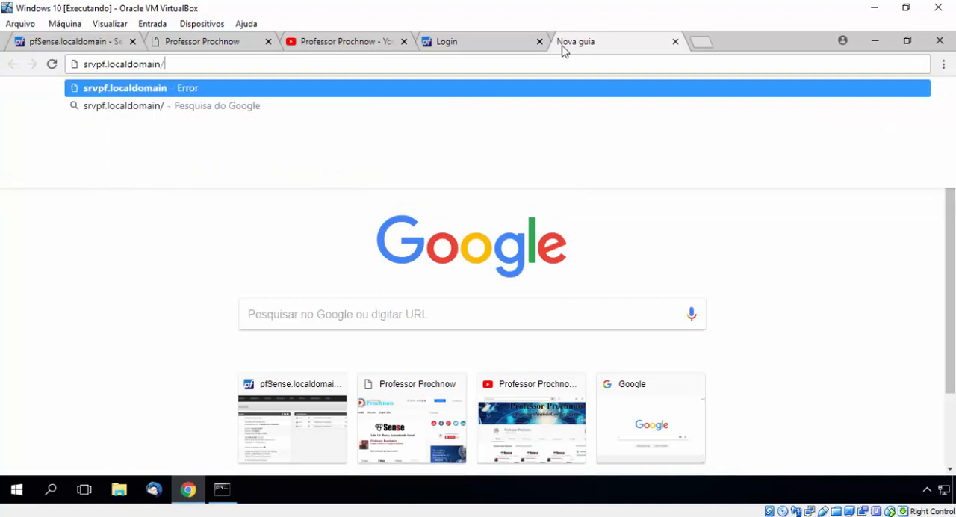
key("Return")
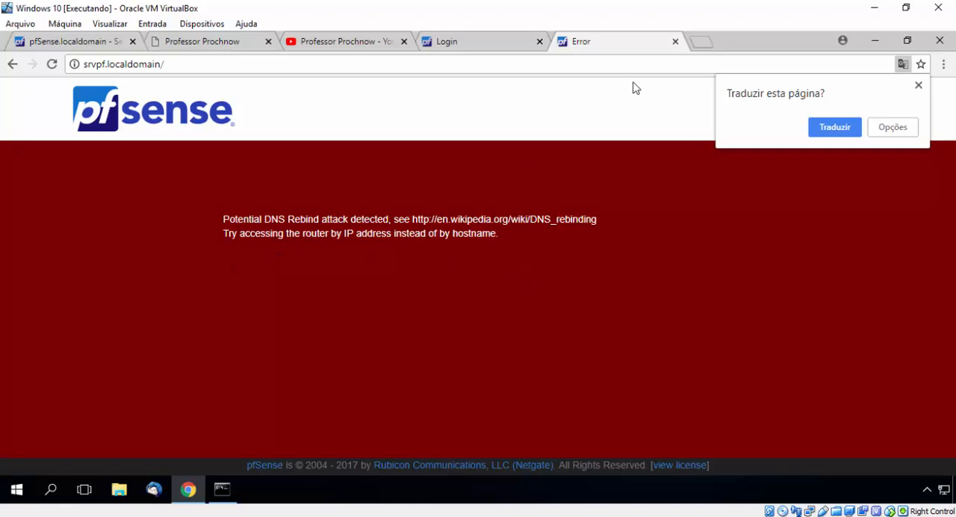
Close the srvpf.localdomain and pfsense.localdomain test tabs and return to the DNS Resolver general settings
left_click(675, 41)
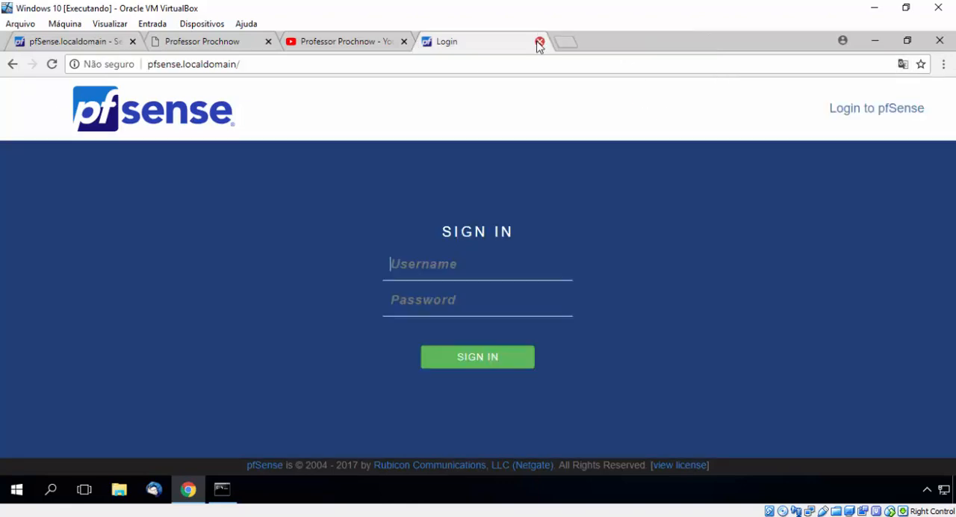
left_click(539, 42)
left_click(105, 48)
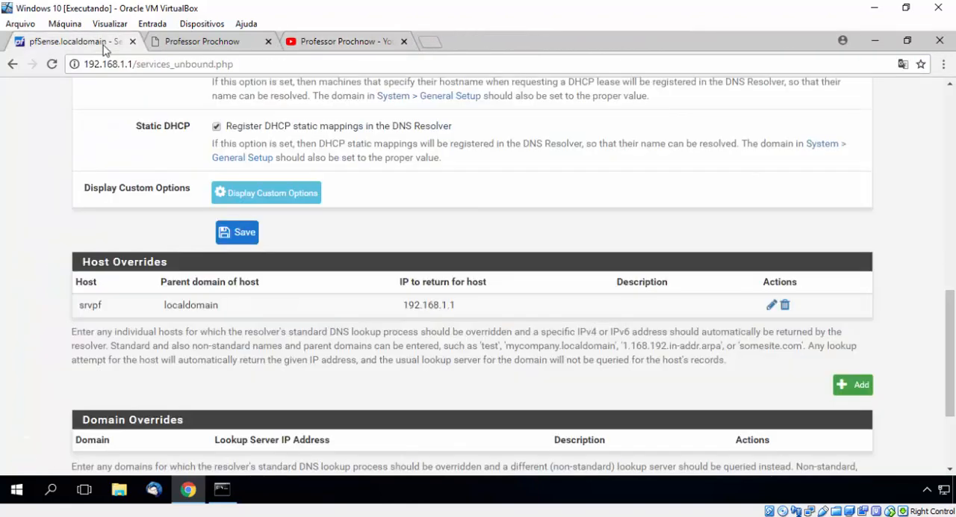
Add a new domain override to the DNS resolver and set its domain to google.com
scroll(149, 283, "down", 1)
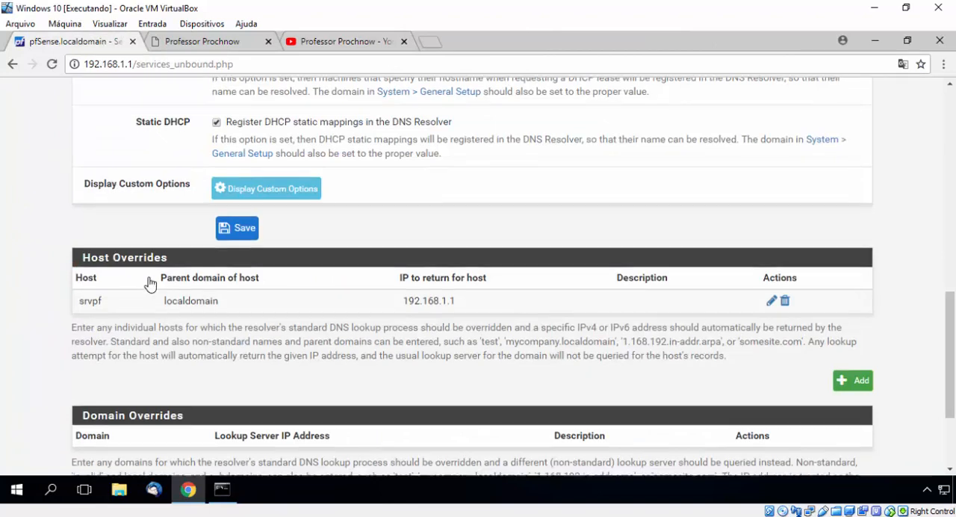
scroll(150, 283, "down", 3)
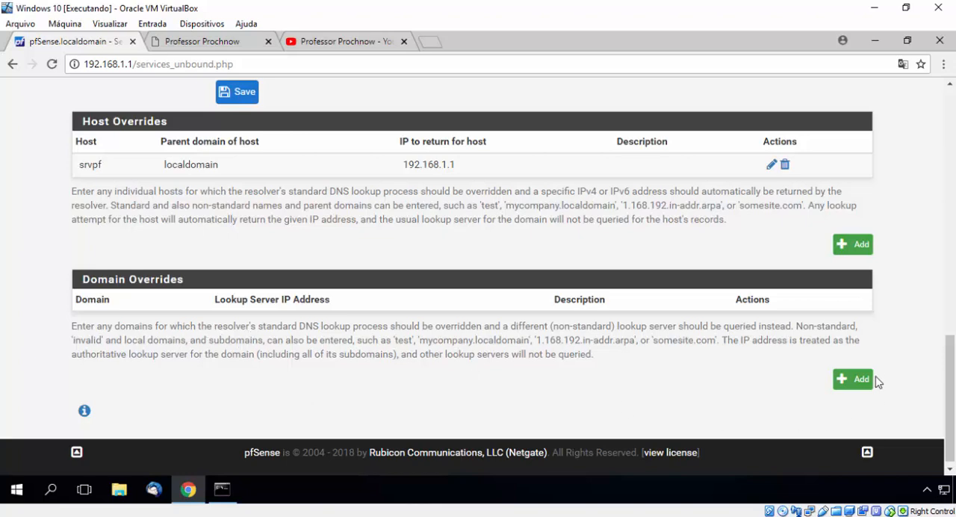
left_click(856, 379)
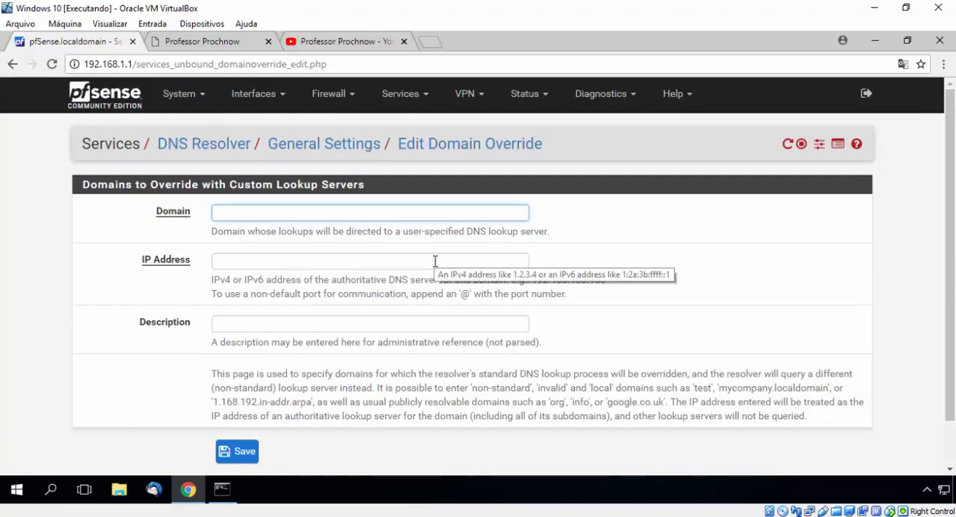
type("goo")
key("Down")
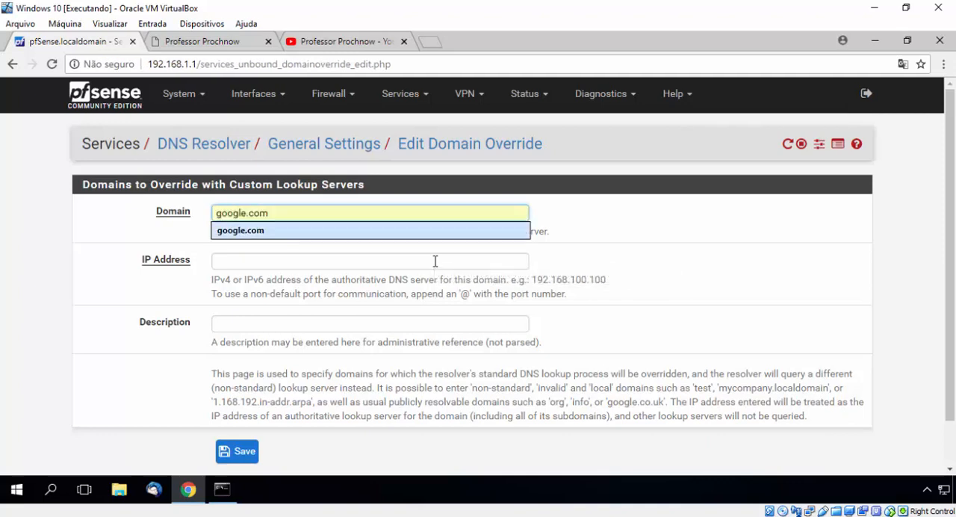
Enter 192.168. as the domain override's IP address and try to save the override
key("Tab")
type("192")
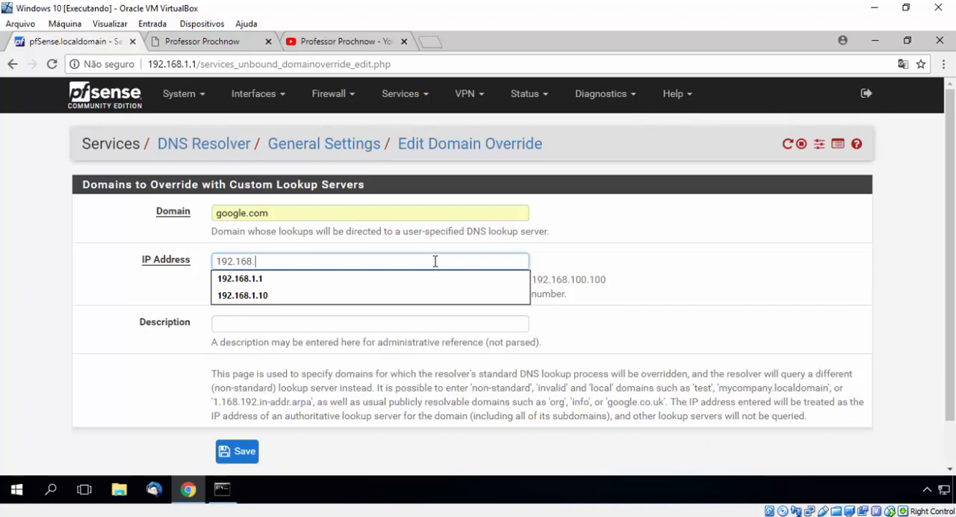
key("Down")
key("Down")
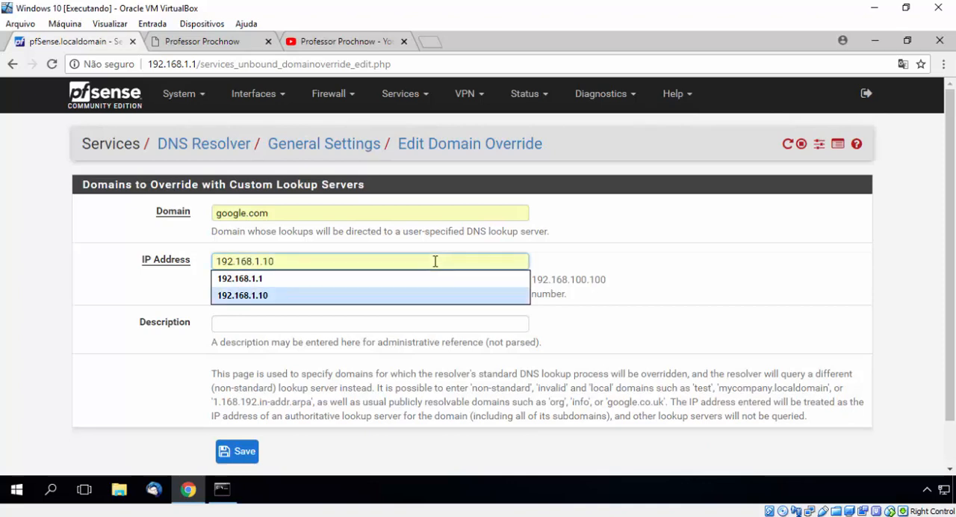
key("Escape")
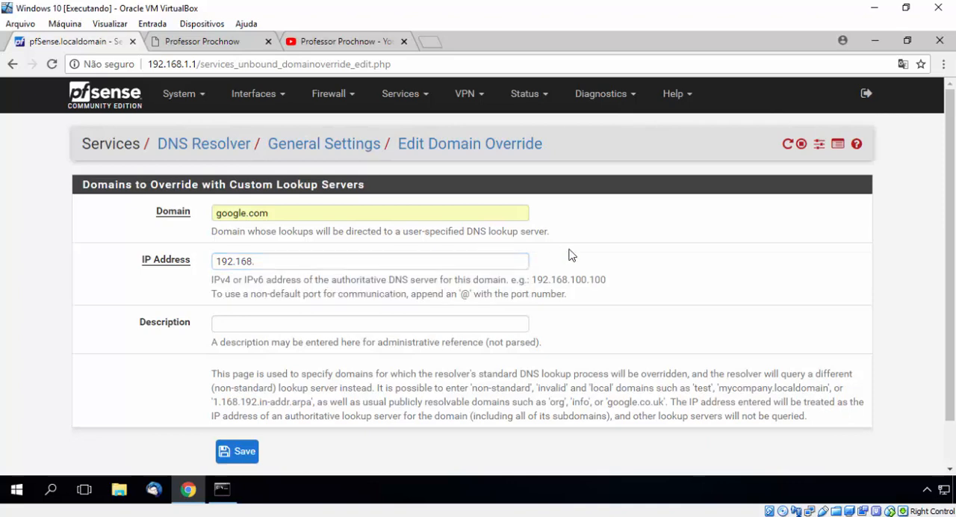
left_click(247, 451)
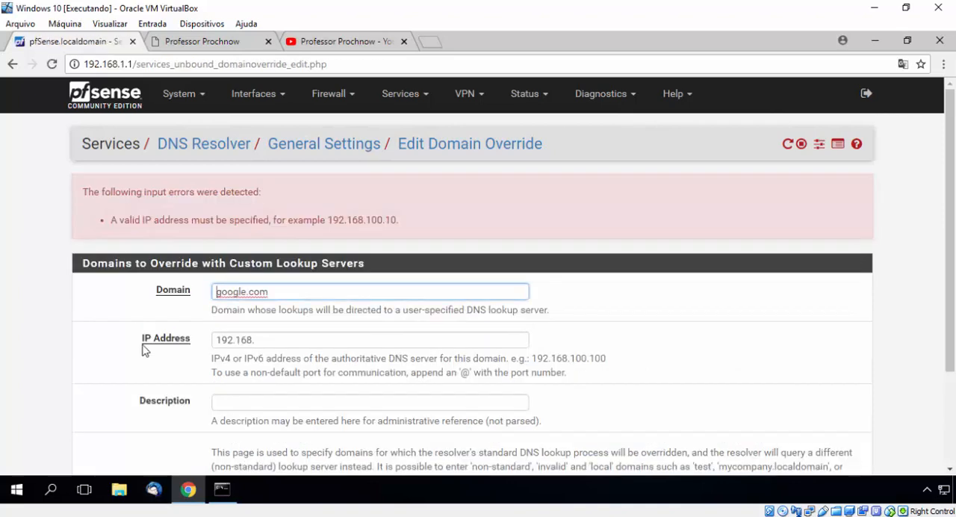
Set the google.com override's IP address to 192.168.1.10, then save and apply the DNS resolver change
left_click(289, 341)
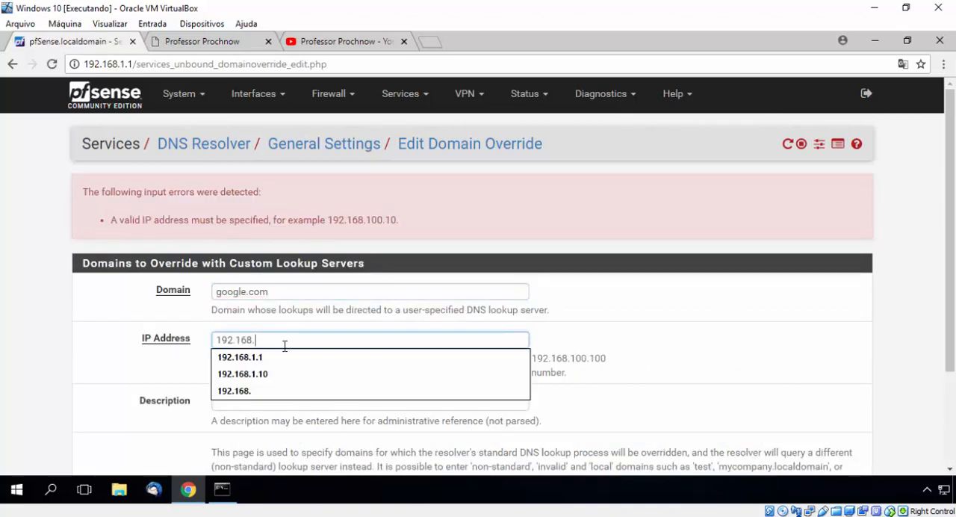
left_click(267, 374)
scroll(141, 367, "down", 2)
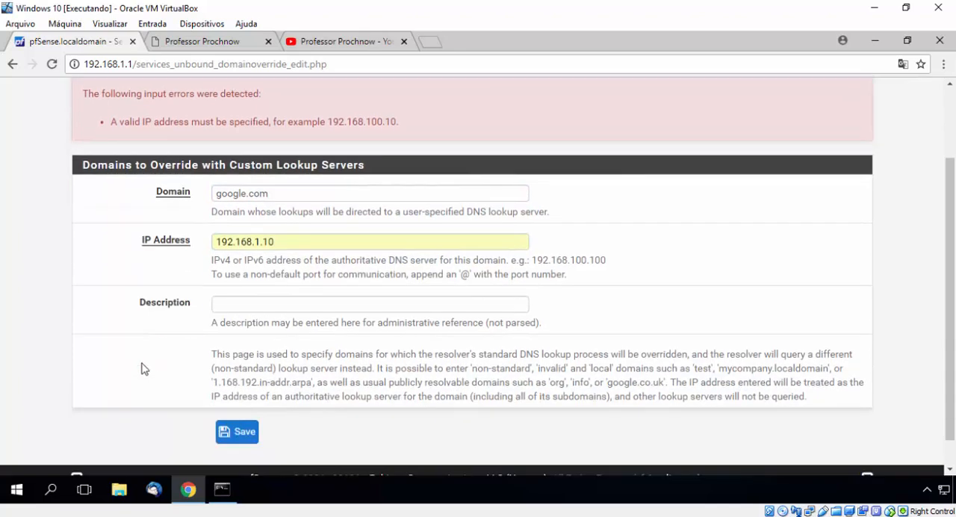
left_click(247, 401)
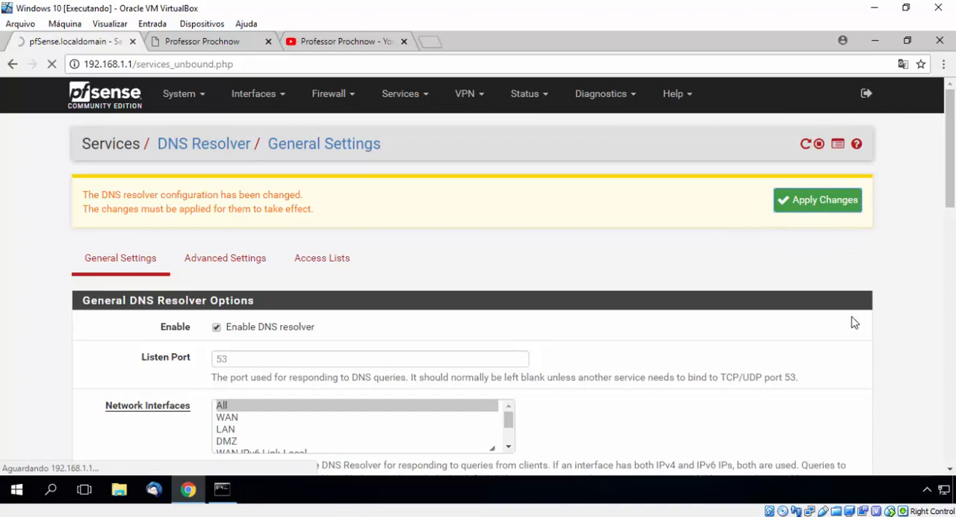
Review the google.com entry in the domain overrides list, highlighting its domain and lookup server IP address
scroll(855, 322, "down", 15)
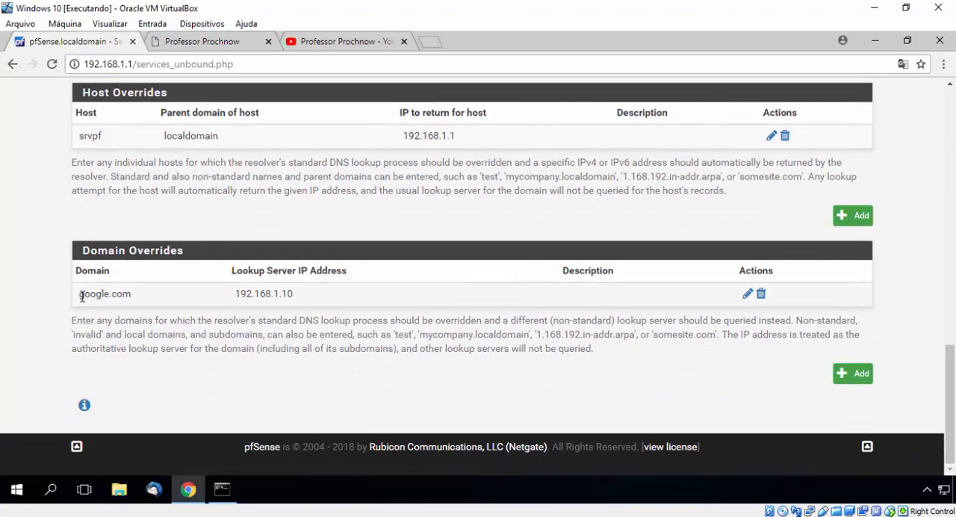
left_click_drag(79, 296, 132, 299)
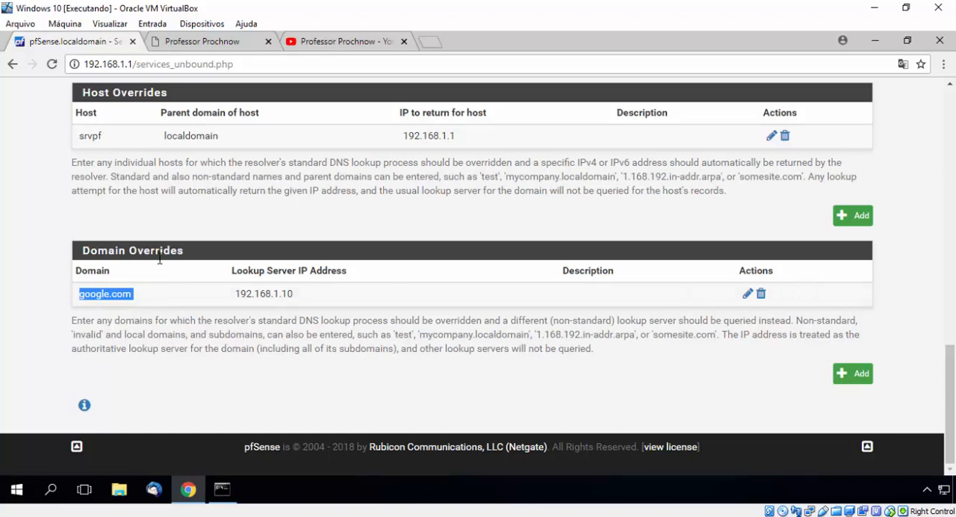
left_click_drag(235, 293, 308, 295)
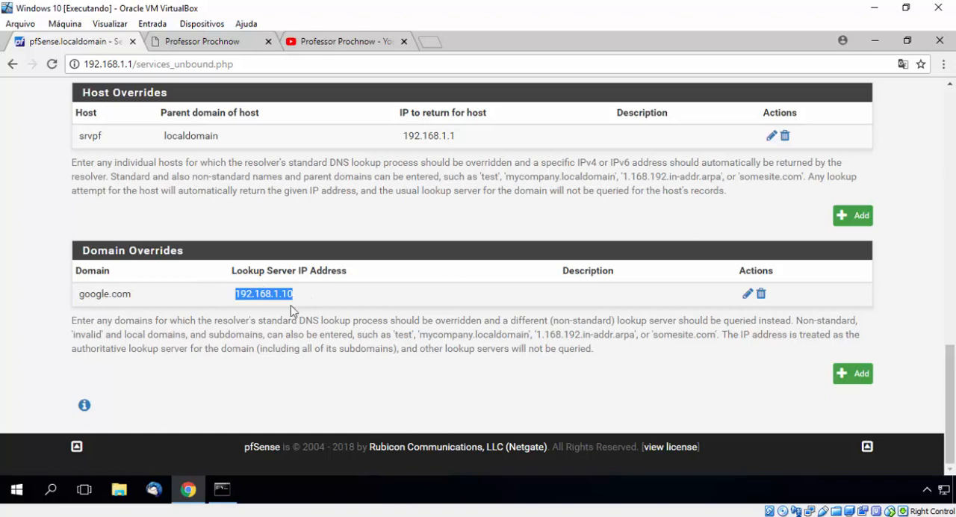